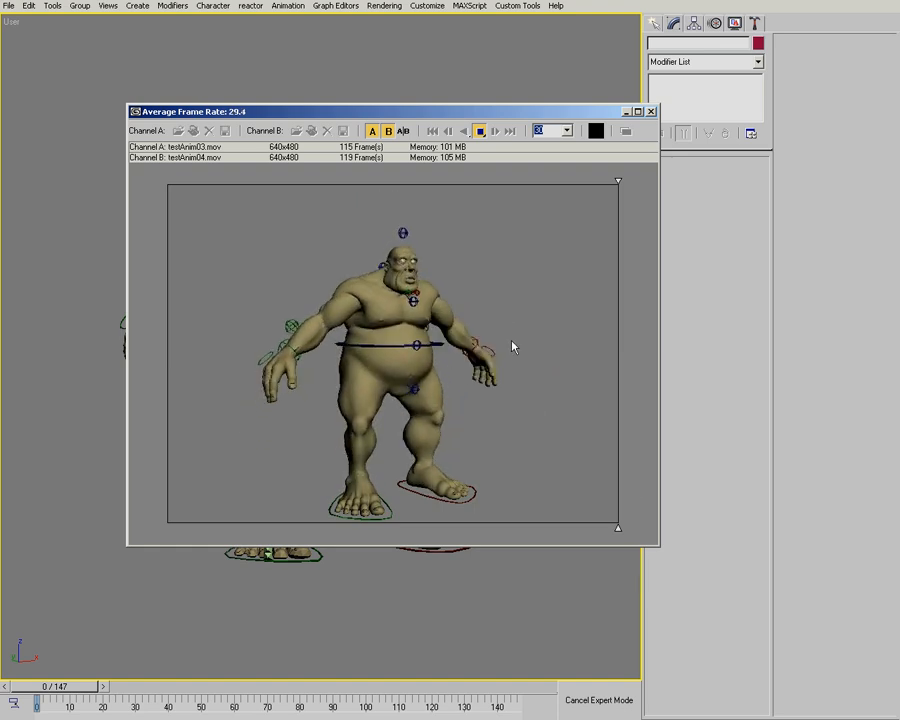
- Compare testAnim03.mov and testAnim04.mov by wiping between the two channels, and close the player
{"action": "mouse_move", "coordinate": [618, 528]}
{"action": "left_mouse_down"}
{"action": "mouse_move", "coordinate": [539, 537]}
{"action": "mouse_move", "coordinate": [115, 512]}
{"action": "left_mouse_up"}
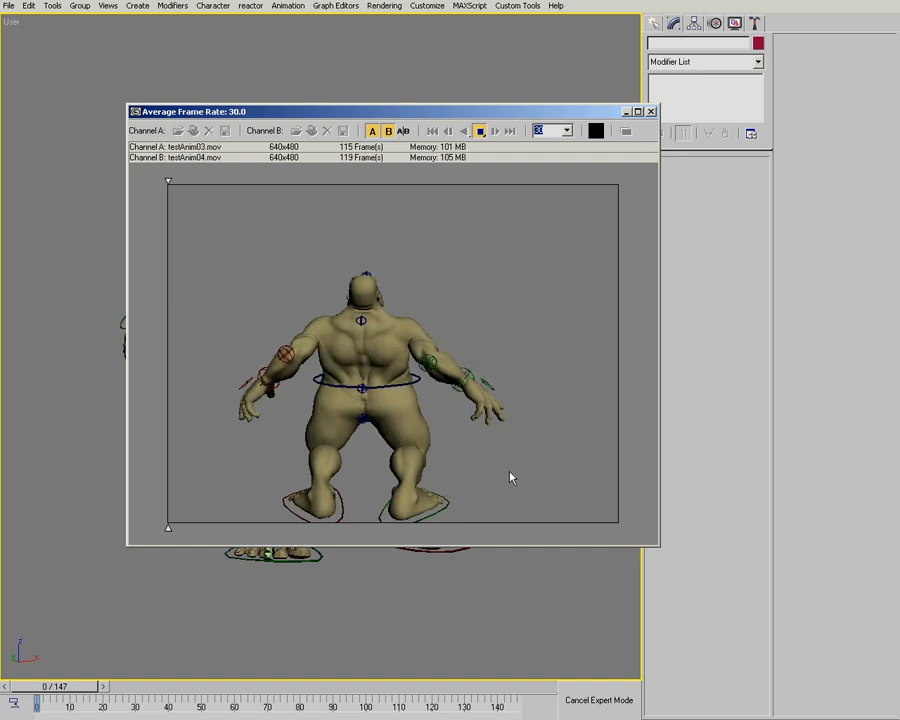
{"action": "left_click_drag", "start_coordinate": [168, 527], "coordinate": [672, 546]}
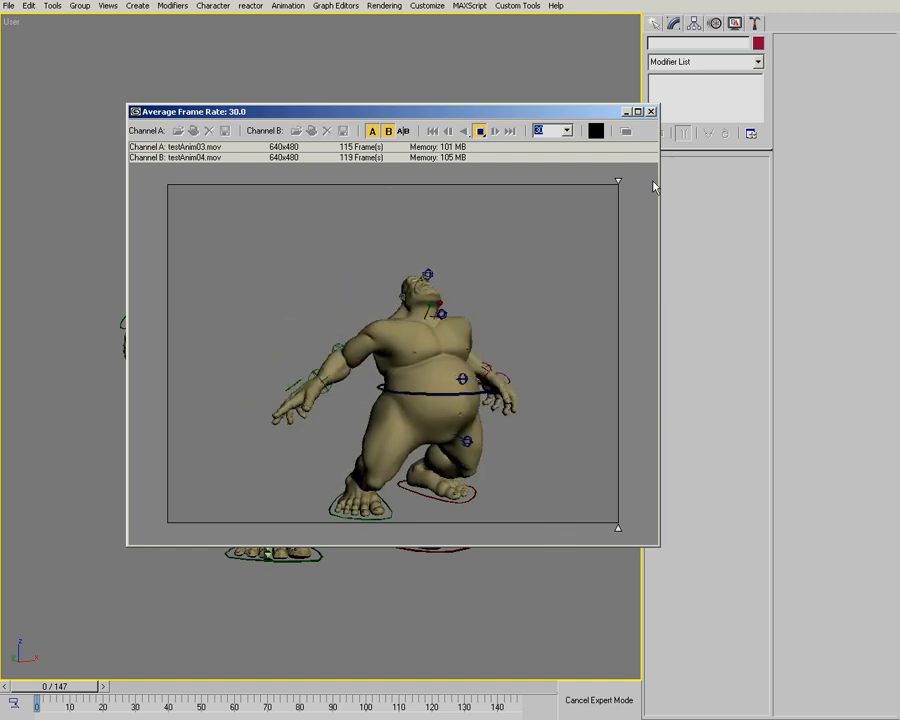
{"action": "left_click", "coordinate": [650, 111]}
- Examine the ogre's bone rig and control objects in wireframe around the torso and arms
{"action": "middle_click_drag", "start_coordinate": [383, 348], "coordinate": [414, 352]}
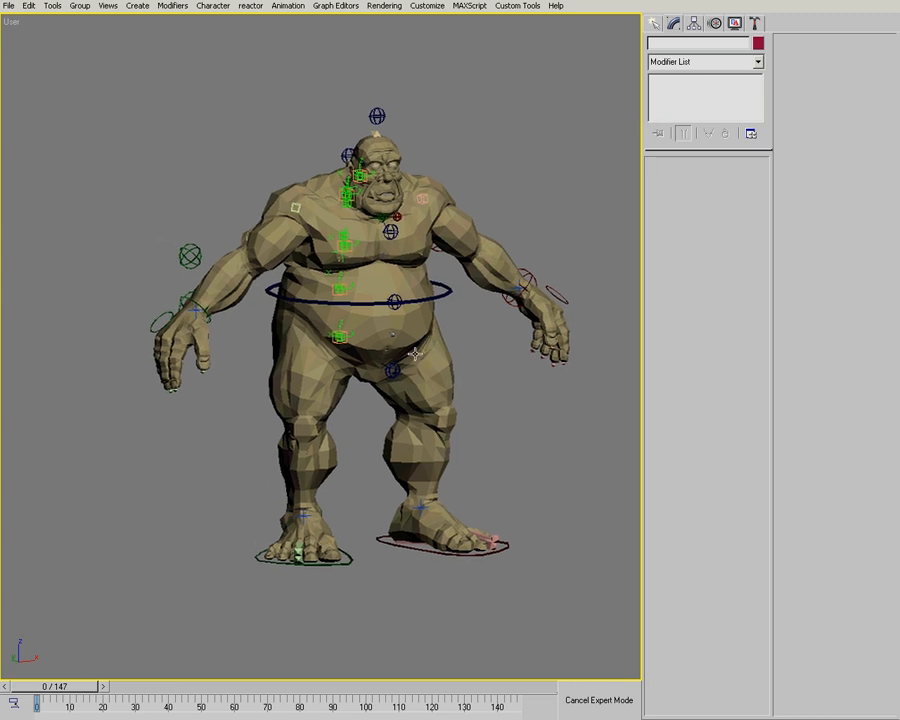
{"action": "mouse_move", "coordinate": [372, 382]}
{"action": "middle_mouse_down", "text": "alt"}
{"action": "mouse_move", "coordinate": [489, 374]}
{"action": "mouse_move", "coordinate": [426, 371]}
{"action": "mouse_move", "coordinate": [404, 318]}
{"action": "mouse_move", "coordinate": [394, 358]}
{"action": "mouse_move", "coordinate": [381, 332]}
{"action": "mouse_move", "coordinate": [316, 331]}
{"action": "mouse_move", "coordinate": [428, 327]}
{"action": "mouse_move", "coordinate": [370, 368]}
{"action": "mouse_move", "coordinate": [303, 275]}
{"action": "mouse_move", "coordinate": [232, 277]}
{"action": "middle_mouse_up", "text": "alt"}
{"action": "key", "text": "F3"}
{"action": "scroll", "coordinate": [364, 314], "scroll_direction": "up", "scroll_amount": 3}
{"action": "middle_click_drag", "start_coordinate": [270, 235], "coordinate": [146, 391], "text": "alt"}
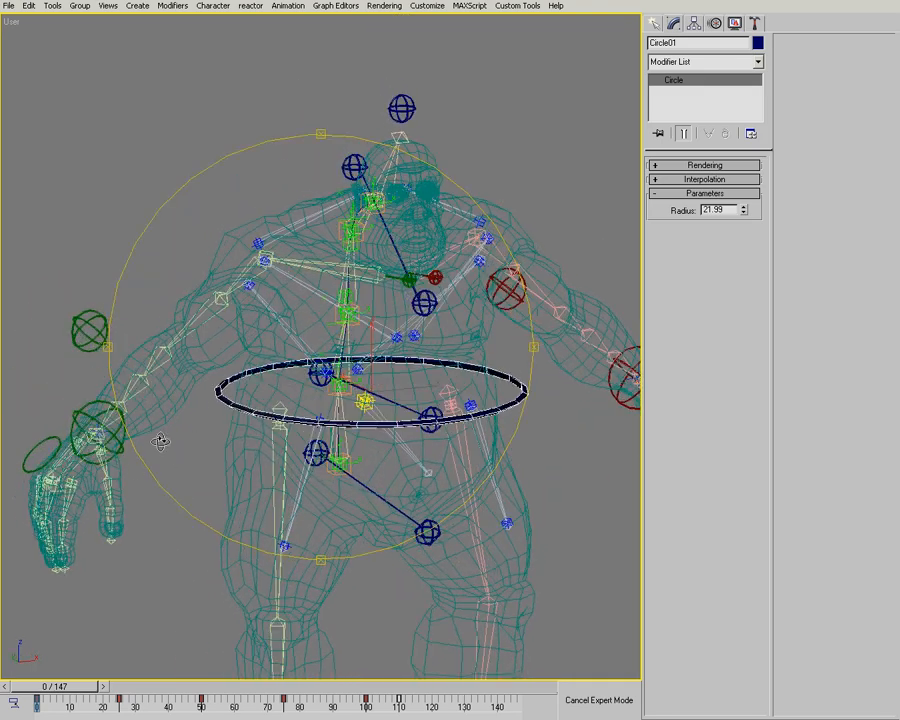
{"action": "middle_click_drag", "start_coordinate": [213, 484], "coordinate": [311, 429]}
{"action": "key", "text": "alt+z"}
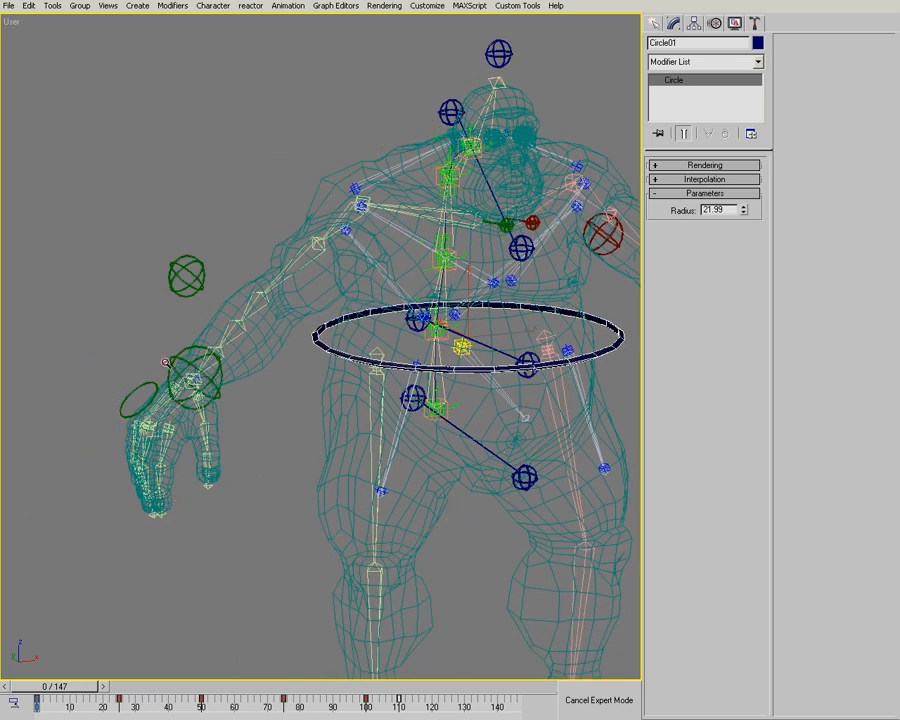
{"action": "left_click_drag", "start_coordinate": [163, 370], "coordinate": [183, 328]}
{"action": "middle_click_drag", "start_coordinate": [412, 344], "coordinate": [154, 543]}
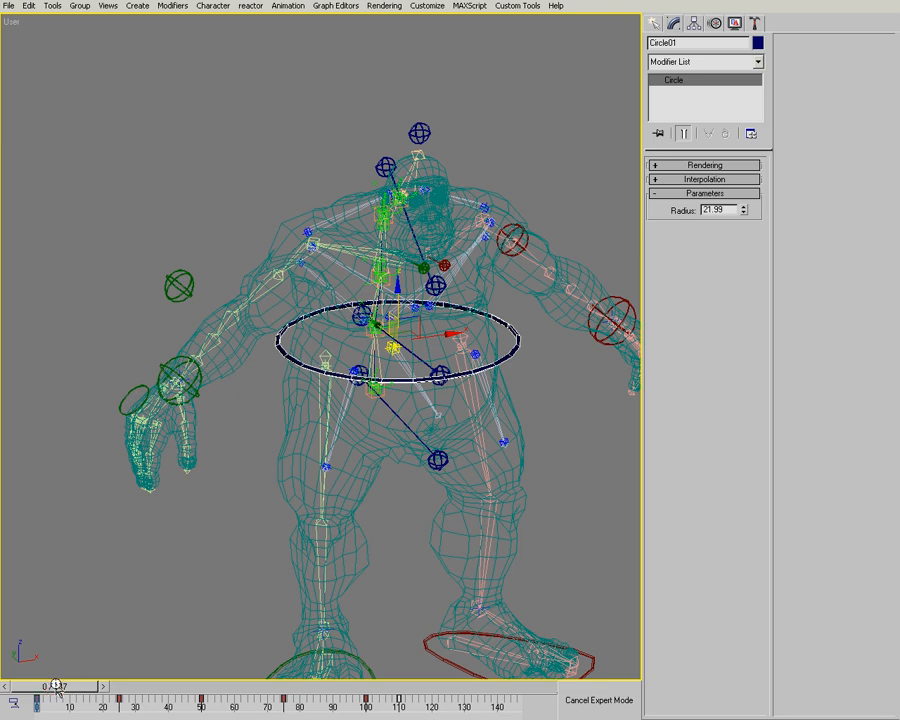
- Go to frame 19 and inspect the shaded mesh deformation around the bent arm and belly
{"action": "left_click_drag", "start_coordinate": [88, 690], "coordinate": [104, 689]}
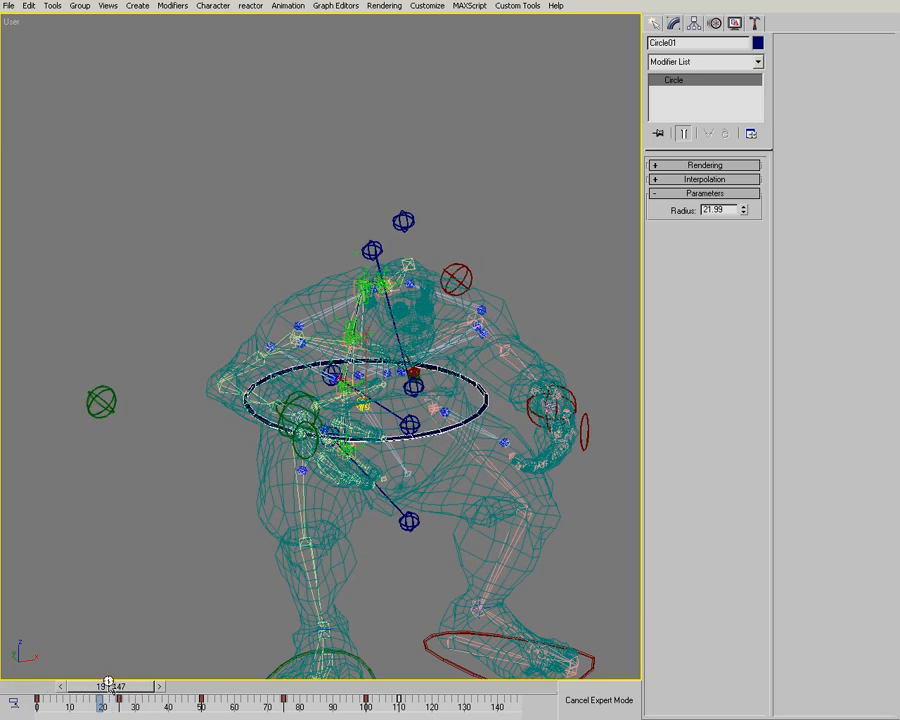
{"action": "mouse_move", "coordinate": [303, 410]}
{"action": "middle_mouse_down", "text": "alt"}
{"action": "mouse_move", "coordinate": [279, 428]}
{"action": "mouse_move", "coordinate": [180, 443]}
{"action": "mouse_move", "coordinate": [261, 434]}
{"action": "mouse_move", "coordinate": [269, 334]}
{"action": "middle_mouse_up", "text": "alt"}
{"action": "middle_click_drag", "start_coordinate": [353, 402], "coordinate": [257, 311]}
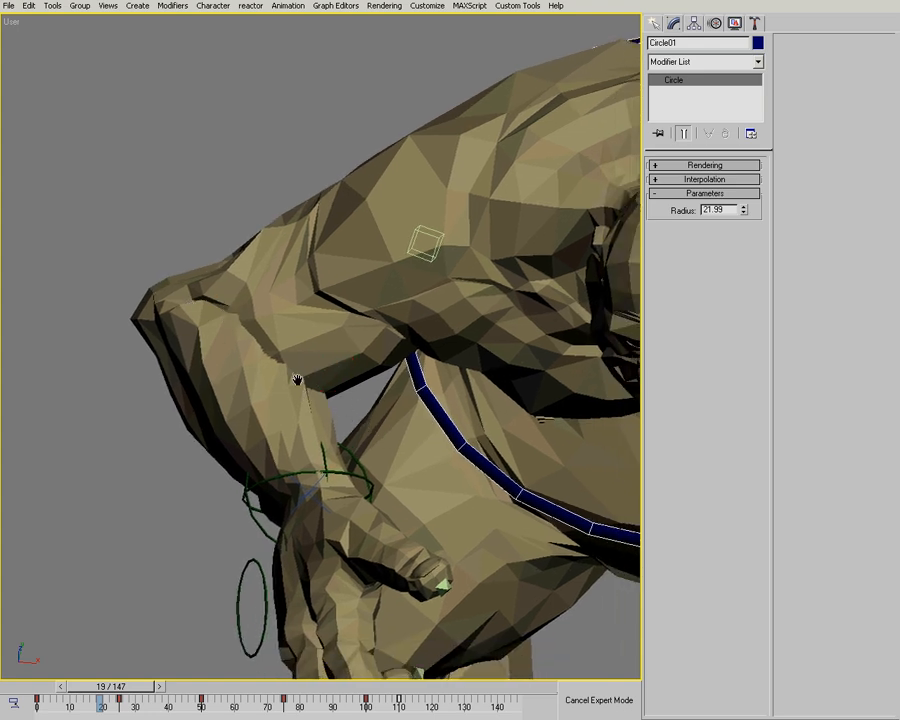
{"action": "middle_click_drag", "start_coordinate": [329, 321], "coordinate": [141, 298]}
{"action": "middle_click_drag", "start_coordinate": [231, 293], "coordinate": [444, 327], "text": "ctrl+alt"}
{"action": "middle_click_drag", "start_coordinate": [467, 393], "coordinate": [383, 362], "text": "ctrl+alt"}
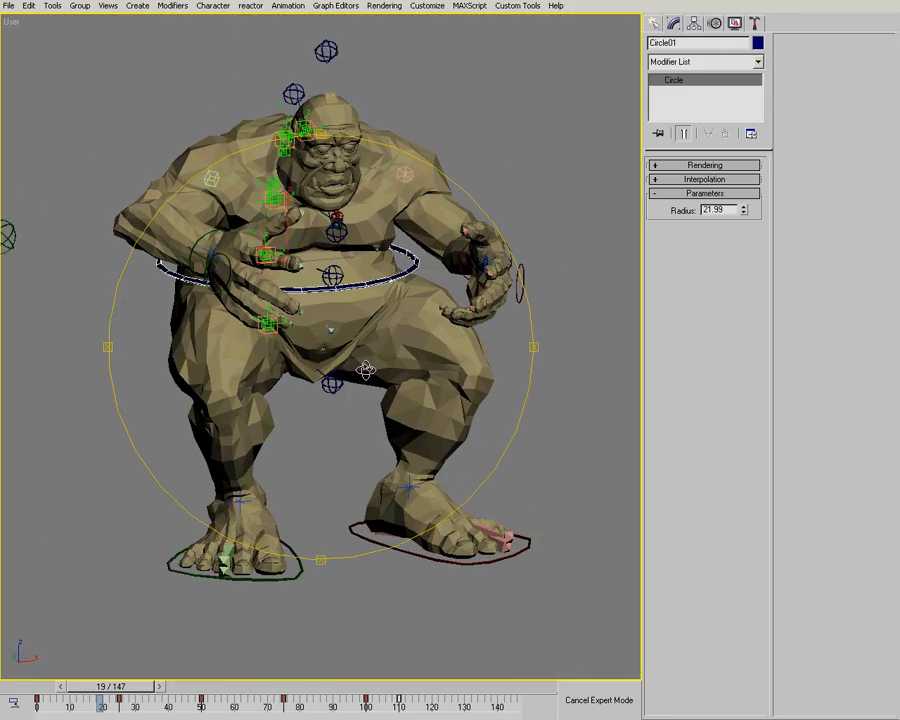
- Examine Bone13 at the ogre's hip in wireframe, returning the animation to frame 0
{"action": "scroll", "coordinate": [244, 271], "scroll_direction": "up", "scroll_amount": 5}
{"action": "key", "text": "F3"}
{"action": "middle_click_drag", "start_coordinate": [288, 310], "coordinate": [250, 372], "text": "alt"}
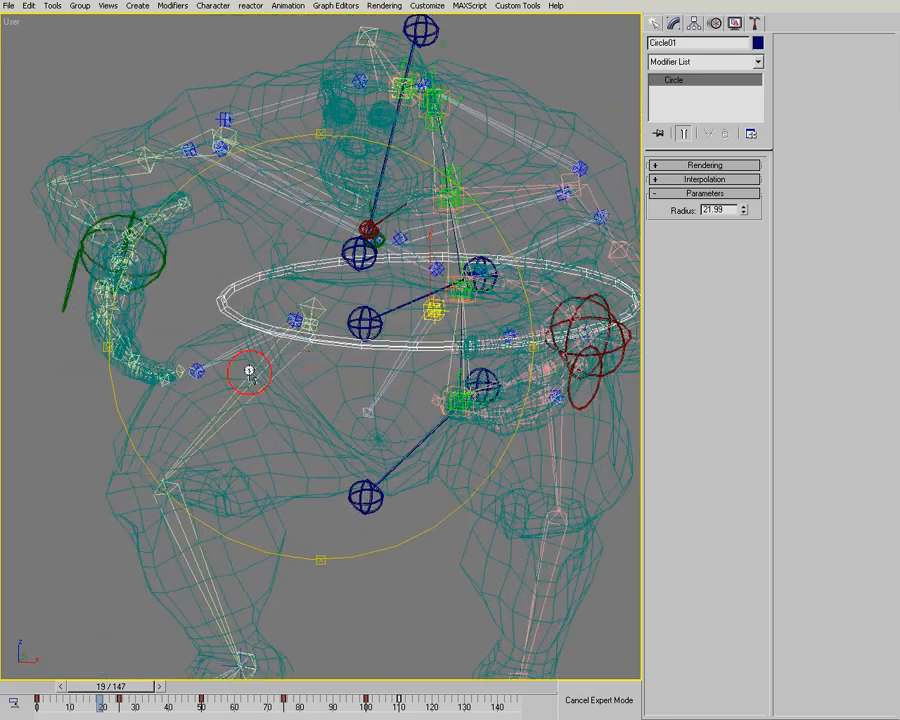
{"action": "scroll", "coordinate": [250, 366], "scroll_direction": "up", "scroll_amount": 2}
{"action": "middle_click_drag", "start_coordinate": [350, 381], "coordinate": [166, 637], "text": "alt"}
{"action": "middle_click_drag", "start_coordinate": [37, 688], "coordinate": [25, 690], "text": "alt"}
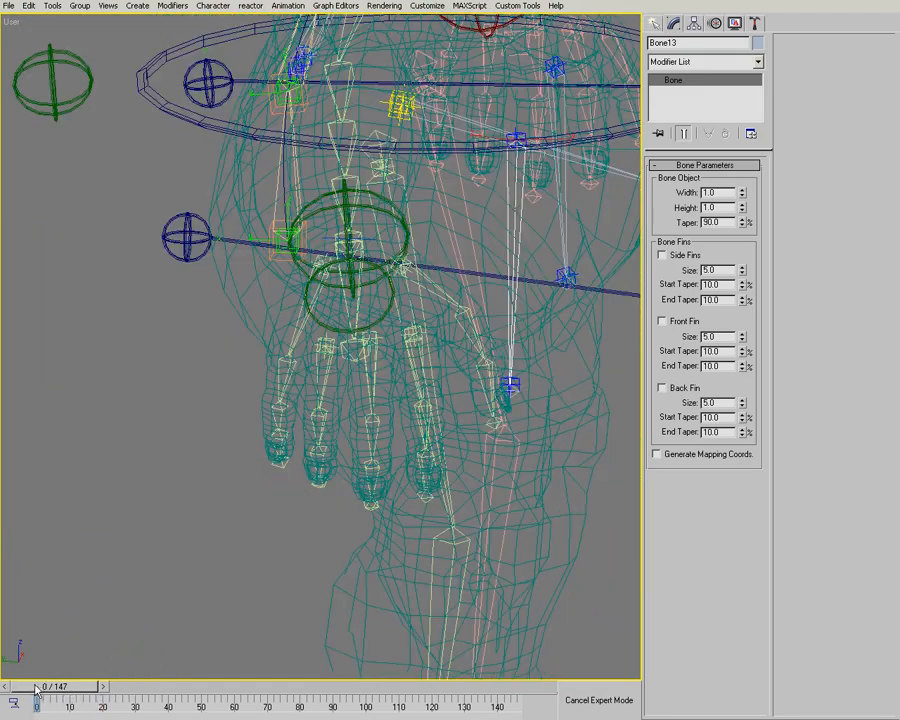
{"action": "middle_click_drag", "start_coordinate": [323, 350], "coordinate": [303, 351], "text": "alt"}
{"action": "middle_click_drag", "start_coordinate": [422, 245], "coordinate": [397, 215], "text": "alt"}
{"action": "middle_click_drag", "start_coordinate": [311, 372], "coordinate": [293, 284], "text": "alt"}
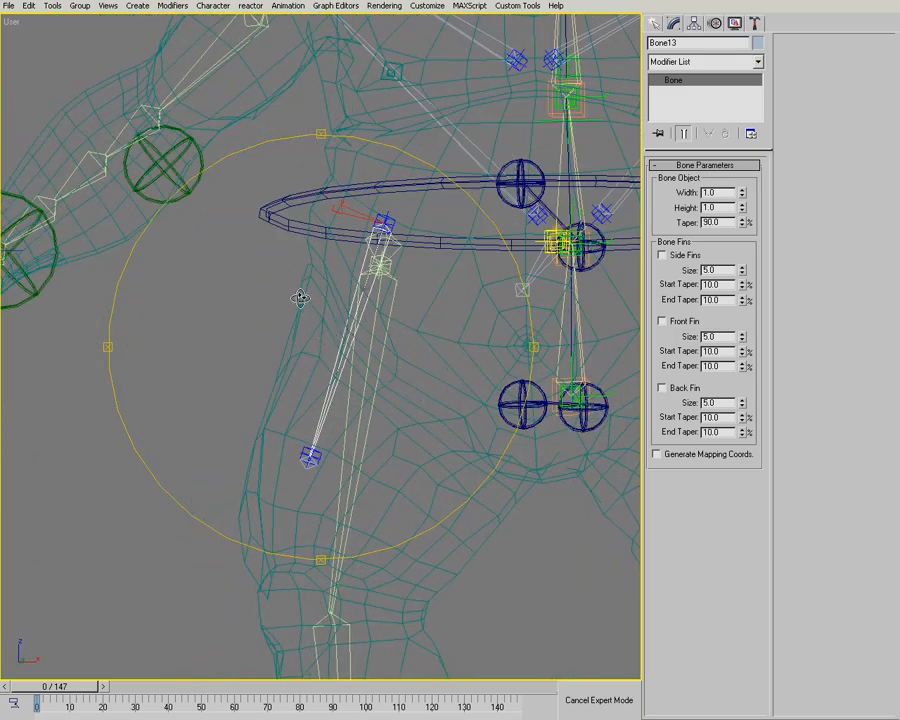
{"action": "mouse_move", "coordinate": [406, 376]}
{"action": "middle_mouse_down", "text": "alt"}
{"action": "mouse_move", "coordinate": [388, 358]}
{"action": "mouse_move", "coordinate": [394, 334]}
{"action": "mouse_move", "coordinate": [394, 368]}
{"action": "middle_mouse_up", "text": "alt"}
- Go to frame 20 in shaded view and start editing the skin envelopes of Ogre_Geo_Body
{"action": "key", "text": "F3"}
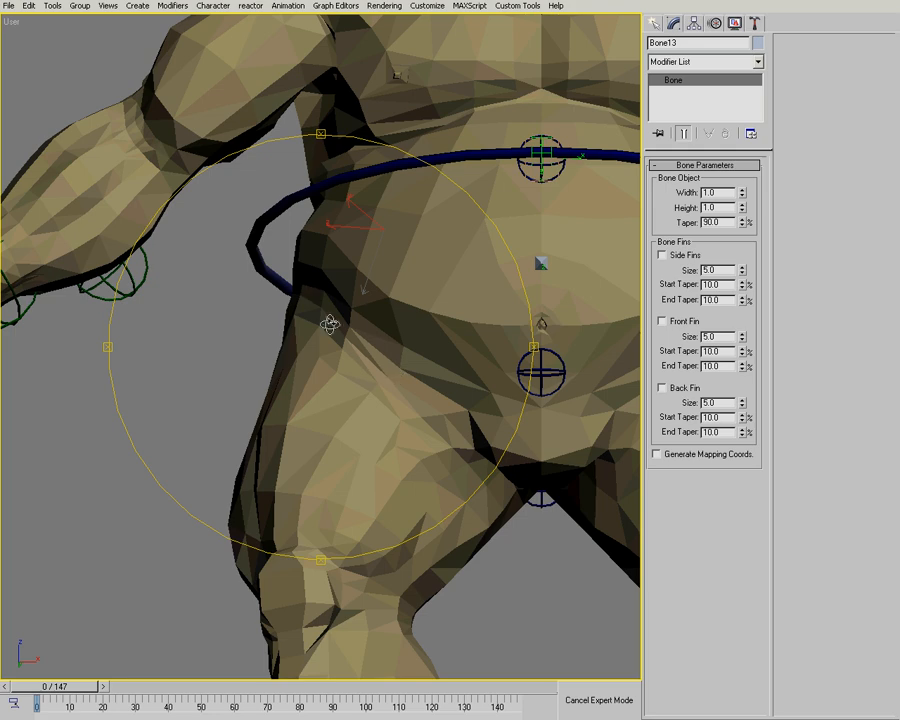
{"action": "left_click_drag", "start_coordinate": [95, 686], "coordinate": [127, 688]}
{"action": "middle_click_drag", "start_coordinate": [375, 399], "coordinate": [318, 383], "text": "alt"}
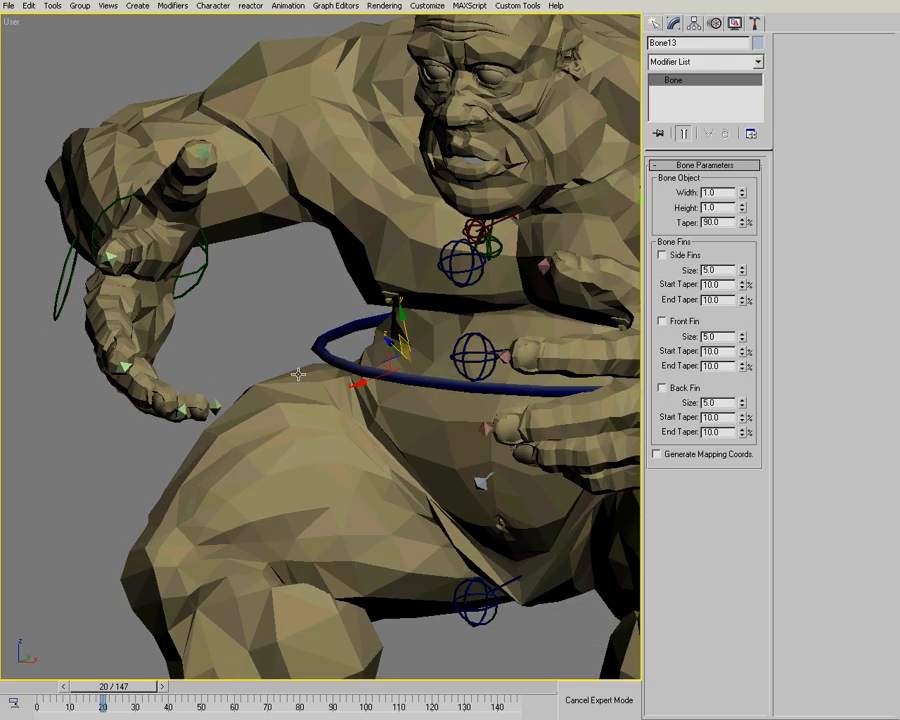
{"action": "left_click", "coordinate": [298, 374]}
{"action": "left_click", "coordinate": [713, 182]}
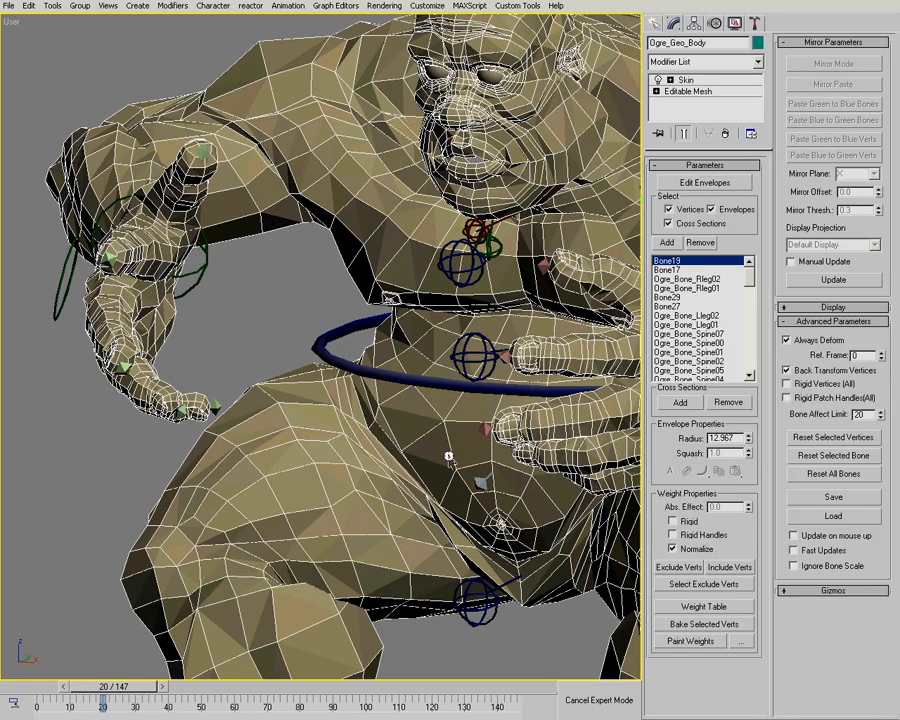
- Select Bone13's envelope and examine its weights around the hip crease from several angles
{"action": "middle_click_drag", "start_coordinate": [464, 448], "coordinate": [474, 464], "text": "alt"}
{"action": "scroll", "coordinate": [440, 420], "scroll_direction": "up", "scroll_amount": 1}
{"action": "left_click", "coordinate": [374, 362]}
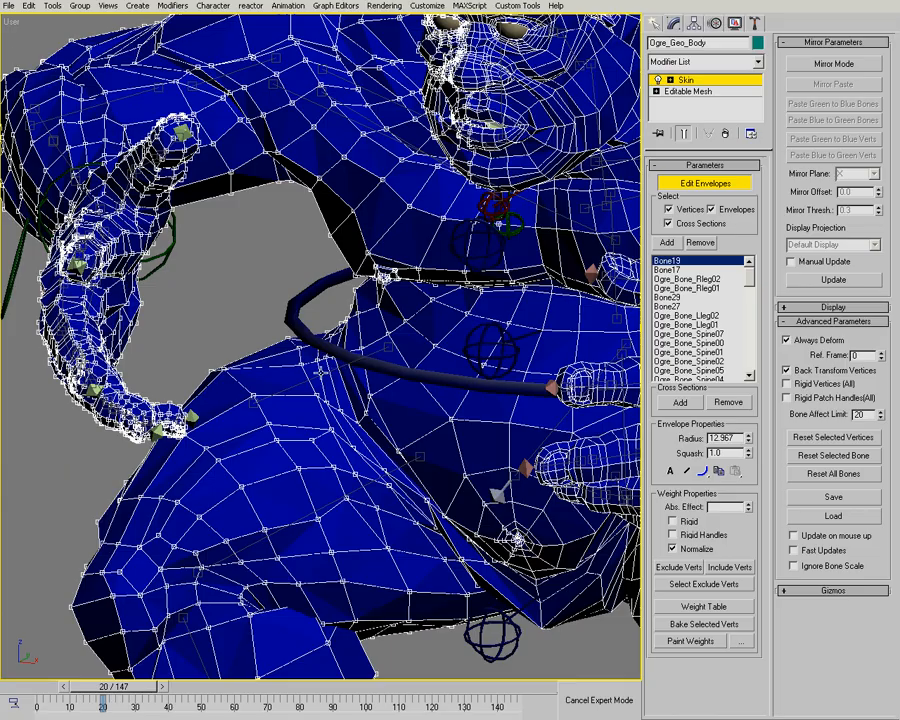
{"action": "left_click", "coordinate": [300, 380]}
{"action": "middle_click_drag", "start_coordinate": [412, 418], "coordinate": [256, 305], "text": "alt"}
{"action": "middle_click_drag", "start_coordinate": [350, 379], "coordinate": [189, 370], "text": "alt"}
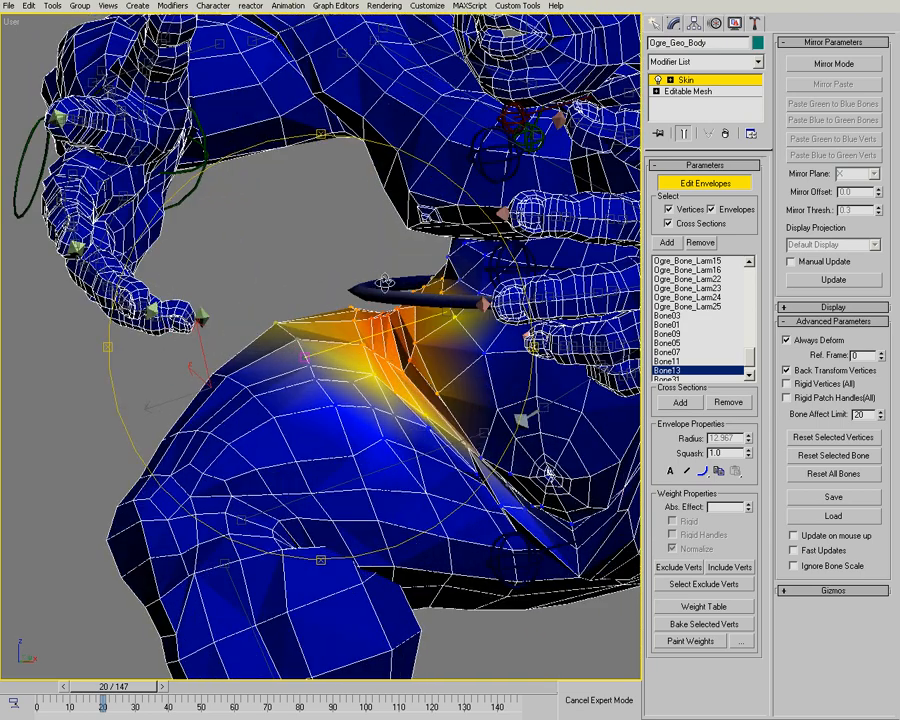
{"action": "middle_click_drag", "start_coordinate": [435, 417], "coordinate": [428, 474], "text": "alt"}
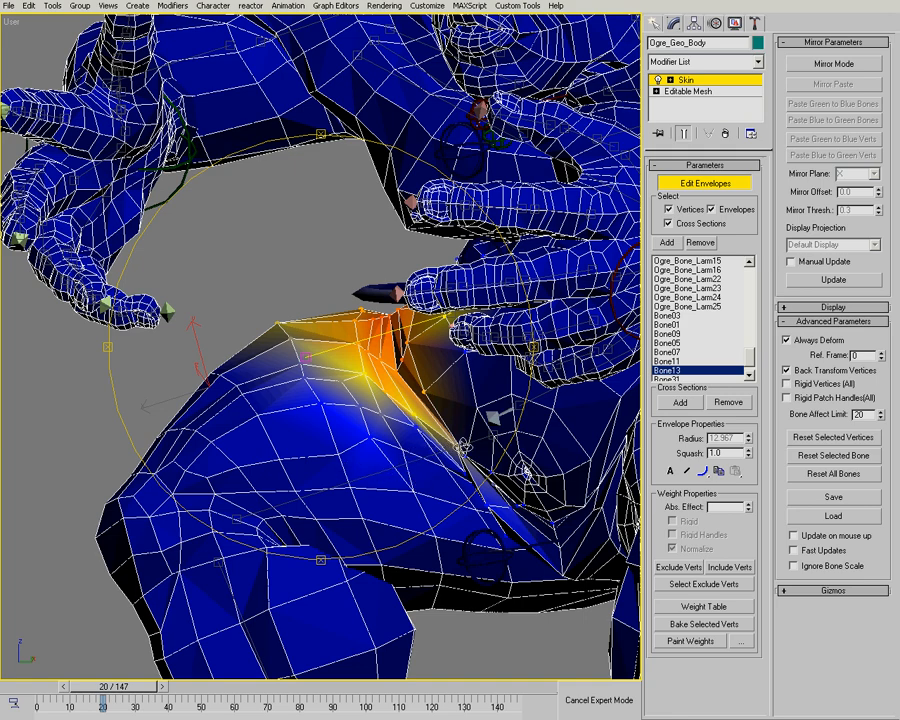
{"action": "middle_click_drag", "start_coordinate": [414, 370], "coordinate": [303, 402], "text": "alt"}
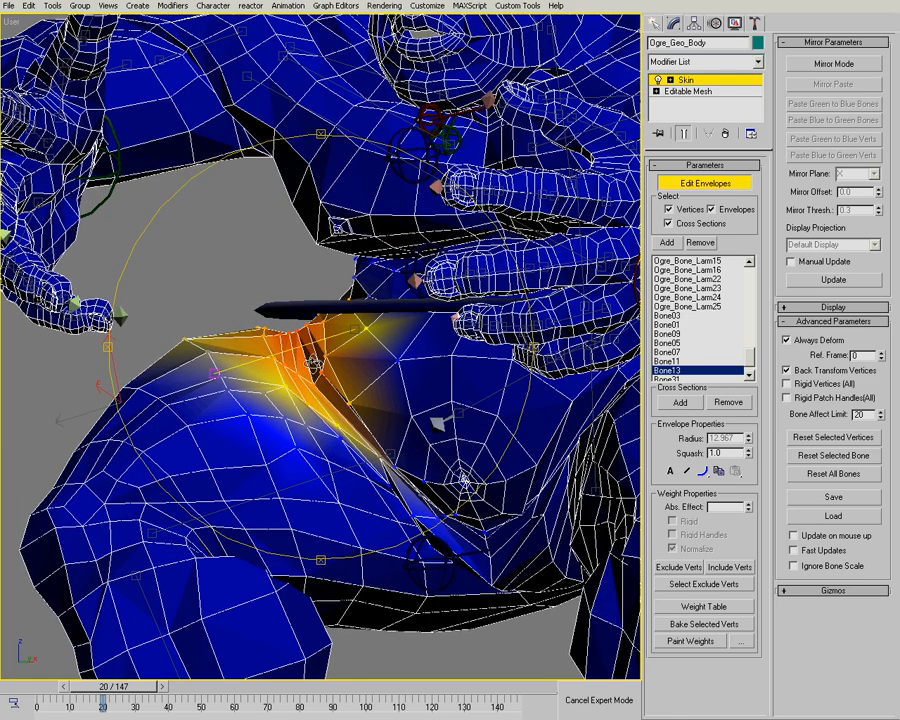
{"action": "middle_click_drag", "start_coordinate": [318, 324], "coordinate": [490, 385], "text": "alt"}
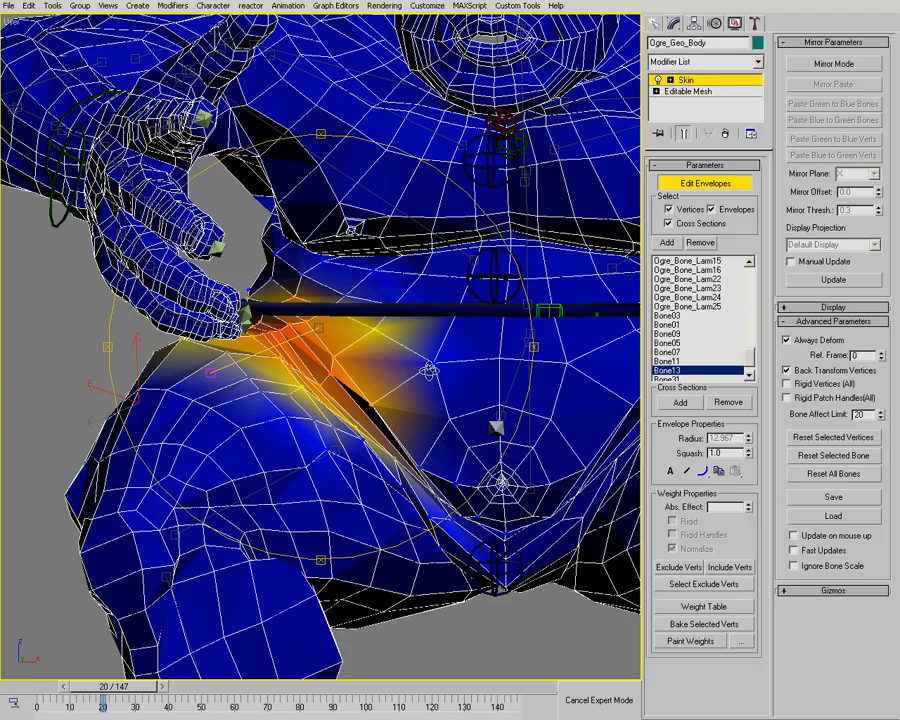
- Select Bone21's envelope in the belly and examine its weight distribution
{"action": "left_click", "coordinate": [513, 382]}
{"action": "left_click", "coordinate": [310, 333]}
{"action": "middle_click_drag", "start_coordinate": [312, 334], "coordinate": [444, 428], "text": "alt"}
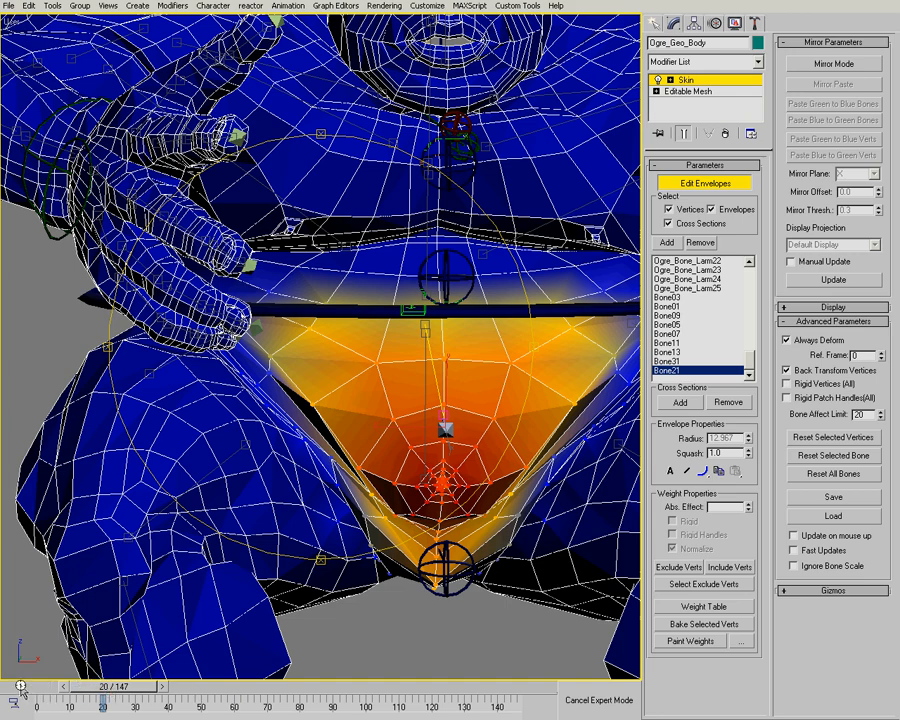
- Return to frame 0 and leave envelope editing on the body mesh
{"action": "left_click_drag", "start_coordinate": [21, 688], "coordinate": [16, 690]}
{"action": "middle_click_drag", "start_coordinate": [357, 331], "coordinate": [376, 418], "text": "alt"}
{"action": "key", "text": "ctrl+b"}
{"action": "middle_click_drag", "start_coordinate": [308, 259], "coordinate": [301, 253], "text": "alt"}
{"action": "scroll", "coordinate": [301, 253], "scroll_direction": "up", "scroll_amount": 1}
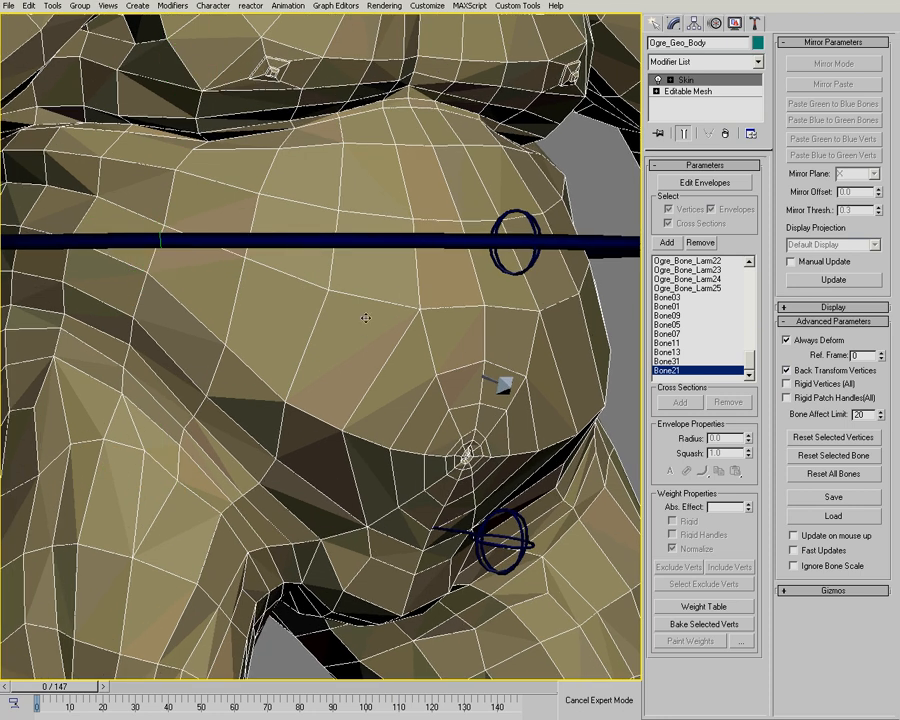
- Select the belly bone Bone21 through its end bone Bone22 in wireframe
{"action": "left_click", "coordinate": [506, 389]}
{"action": "key", "text": "F3"}
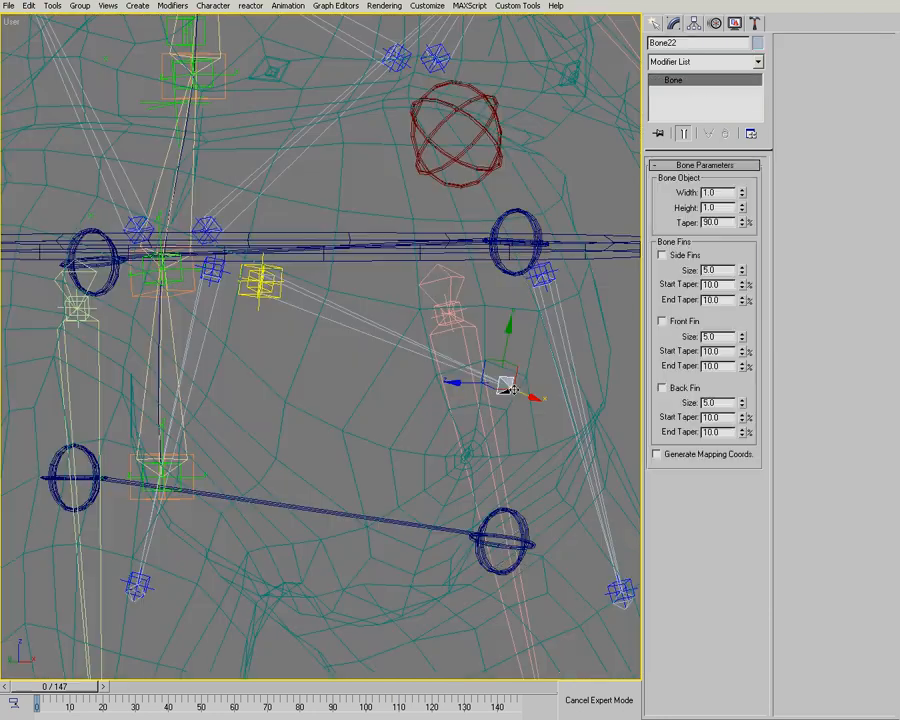
{"action": "key", "text": "Page_Up"}
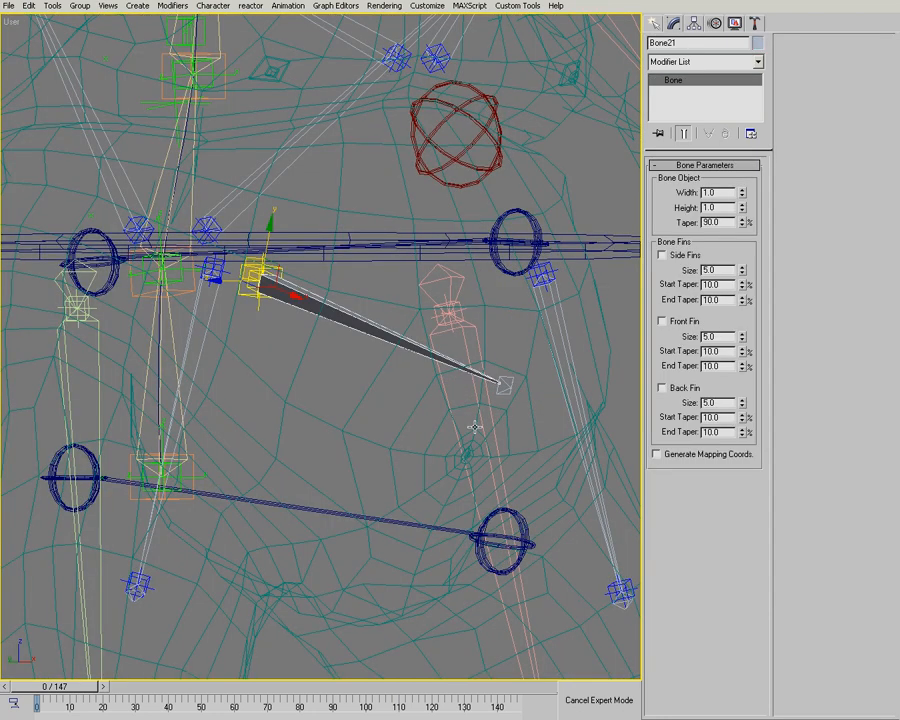
- Try rotating Bone21 in shaded view to test how the belly deforms
{"action": "right_click", "coordinate": [380, 404]}
{"action": "left_click", "coordinate": [402, 424]}
{"action": "key", "text": "F3"}
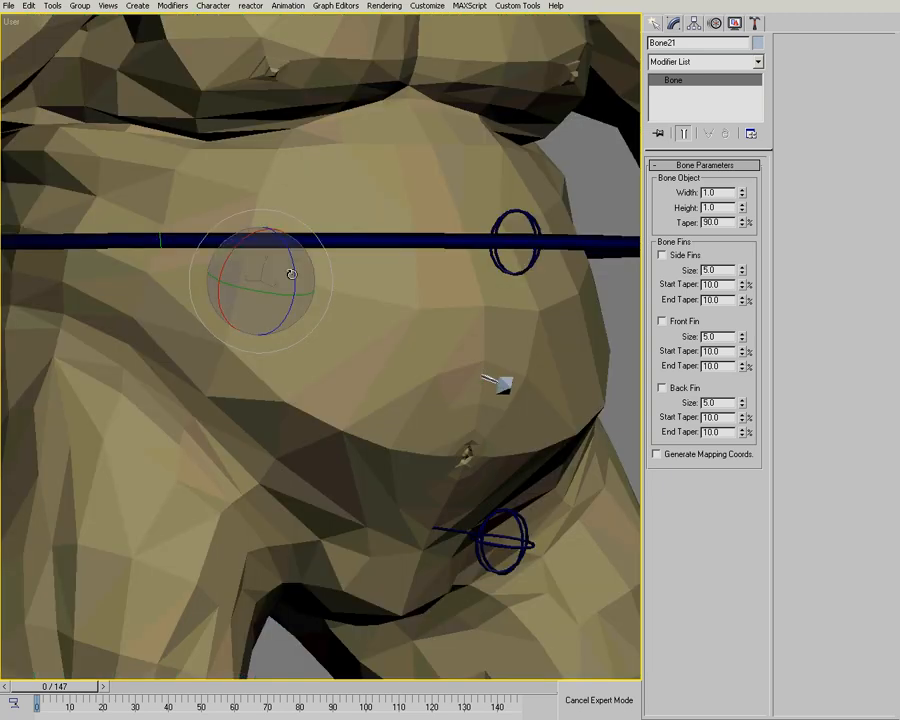
{"action": "left_click_drag", "start_coordinate": [296, 273], "coordinate": [297, 288]}
{"action": "right_click", "coordinate": [297, 288]}
{"action": "scroll", "coordinate": [376, 322], "scroll_direction": "down", "scroll_amount": 6}
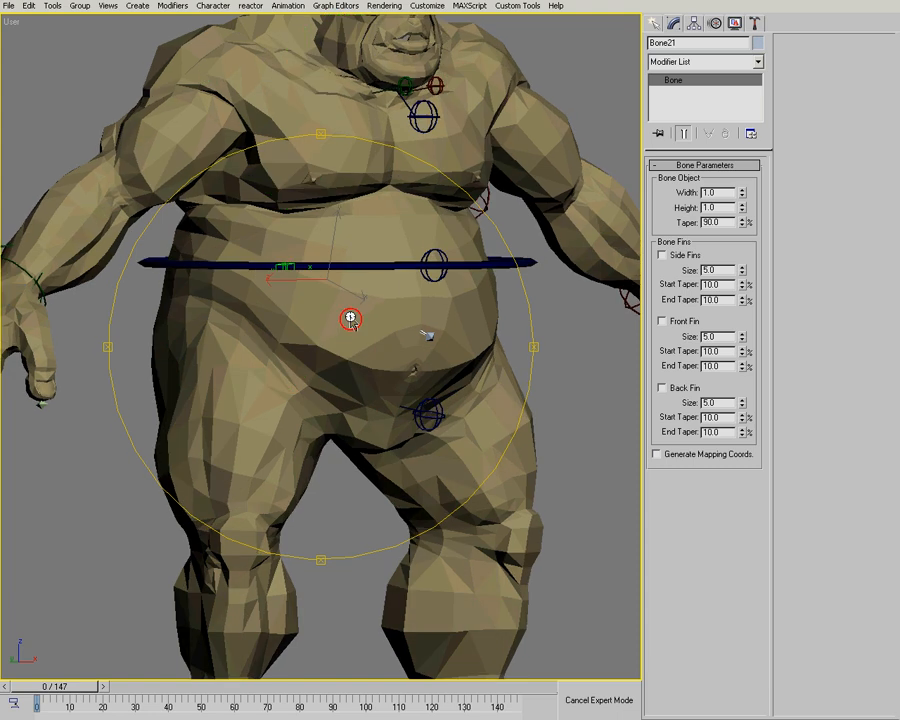
{"action": "left_click_drag", "start_coordinate": [430, 298], "coordinate": [380, 374]}
{"action": "right_click", "coordinate": [380, 374]}
- Try swinging Bone21 up and down about its Z axis, and undo the rotation
{"action": "middle_click_drag", "start_coordinate": [373, 436], "coordinate": [386, 352], "text": "alt"}
{"action": "mouse_move", "coordinate": [355, 272]}
{"action": "left_mouse_down"}
{"action": "mouse_move", "coordinate": [354, 264]}
{"action": "mouse_move", "coordinate": [368, 287]}
{"action": "left_mouse_up"}
{"action": "right_click", "coordinate": [368, 287]}
{"action": "middle_click_drag", "start_coordinate": [392, 382], "coordinate": [367, 350]}
{"action": "middle_click_drag", "start_coordinate": [293, 388], "coordinate": [412, 394], "text": "alt"}
{"action": "left_click_drag", "start_coordinate": [325, 305], "coordinate": [319, 334]}
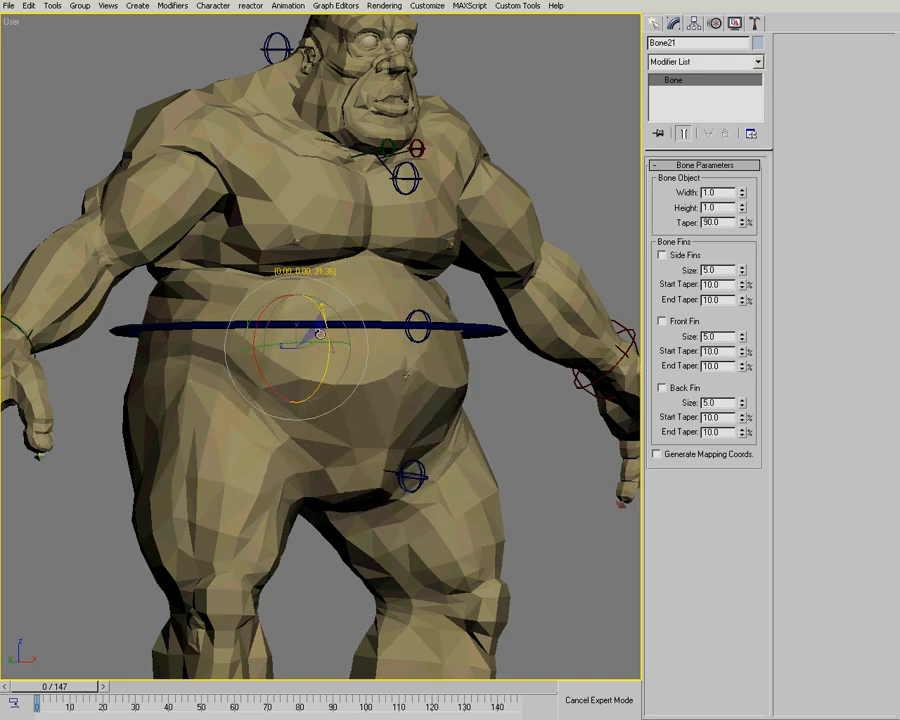
{"action": "middle_click_drag", "start_coordinate": [275, 407], "coordinate": [281, 342], "text": "alt"}
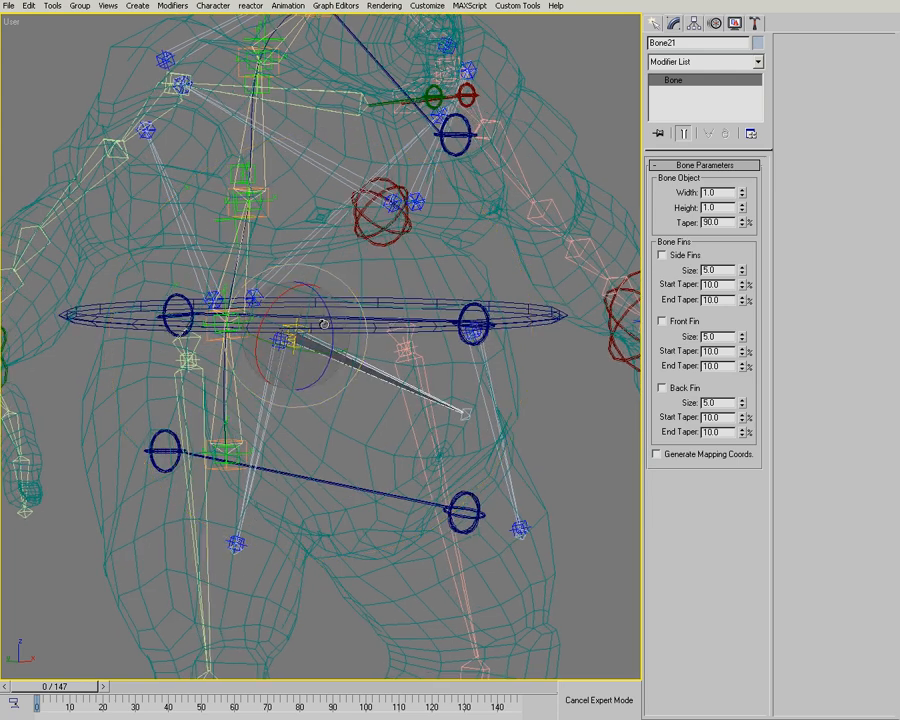
{"action": "mouse_move", "coordinate": [333, 308]}
{"action": "left_mouse_down"}
{"action": "mouse_move", "coordinate": [333, 320]}
{"action": "mouse_move", "coordinate": [333, 302]}
{"action": "left_mouse_up"}
{"action": "key", "text": "ctrl+z"}
{"action": "key", "text": "F3"}
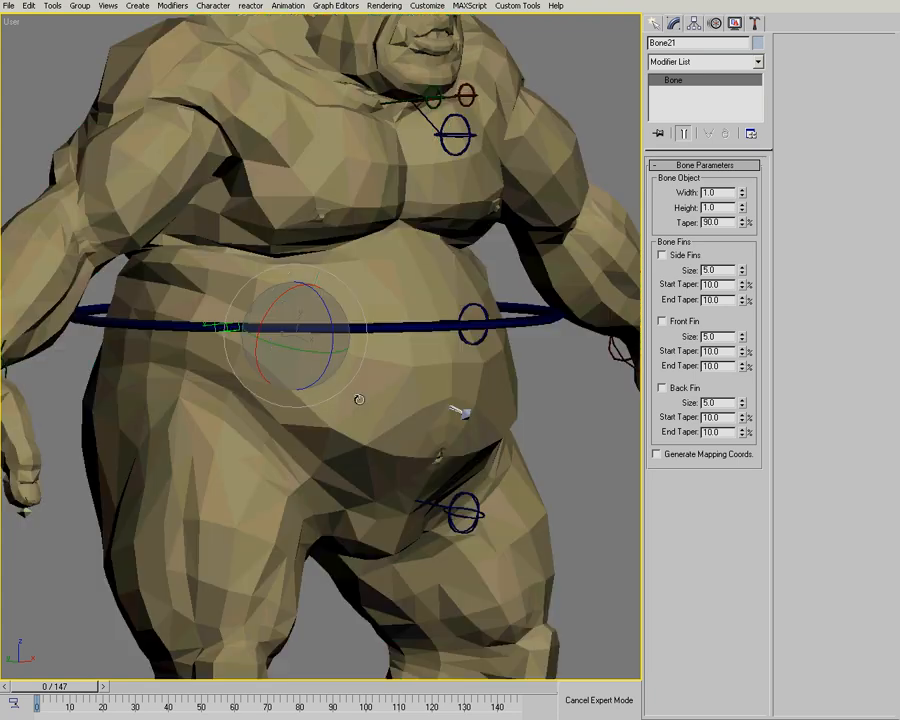
- Try rotating Bone21 sideways from the front, checking the belly in shaded and wireframe display
{"action": "middle_click_drag", "start_coordinate": [365, 396], "coordinate": [368, 395], "text": "alt"}
{"action": "left_click_drag", "start_coordinate": [300, 350], "coordinate": [330, 353]}
{"action": "left_click_drag", "start_coordinate": [497, 405], "coordinate": [455, 408]}
{"action": "middle_click_drag", "start_coordinate": [460, 412], "coordinate": [396, 396], "text": "alt"}
{"action": "mouse_move", "coordinate": [358, 347]}
{"action": "left_mouse_down"}
{"action": "mouse_move", "coordinate": [340, 336]}
{"action": "mouse_move", "coordinate": [350, 354]}
{"action": "left_mouse_up"}
{"action": "right_click", "coordinate": [350, 354]}
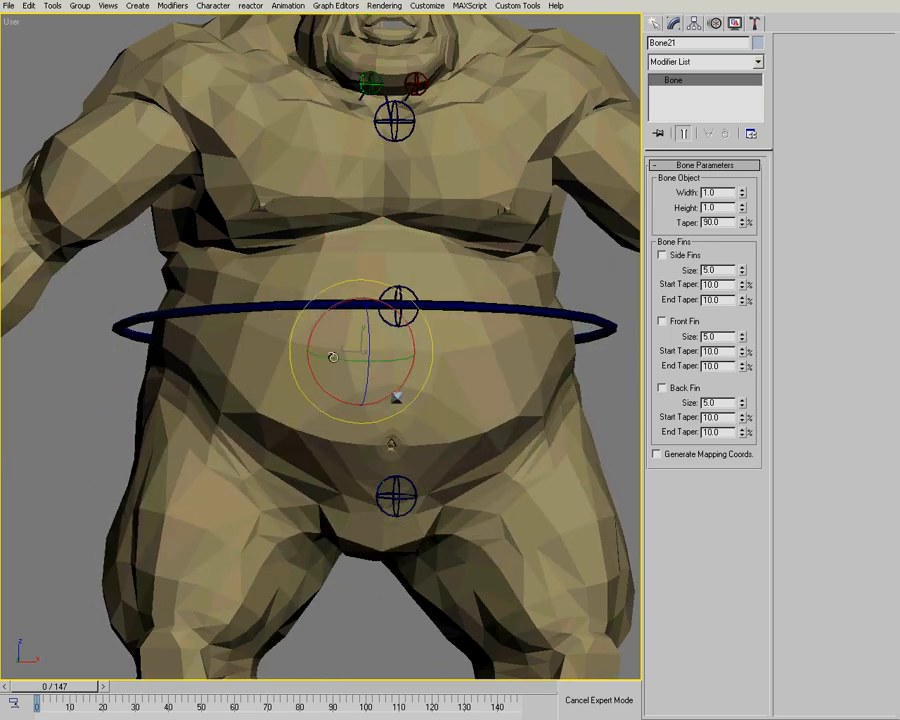
{"action": "key", "text": "F3"}
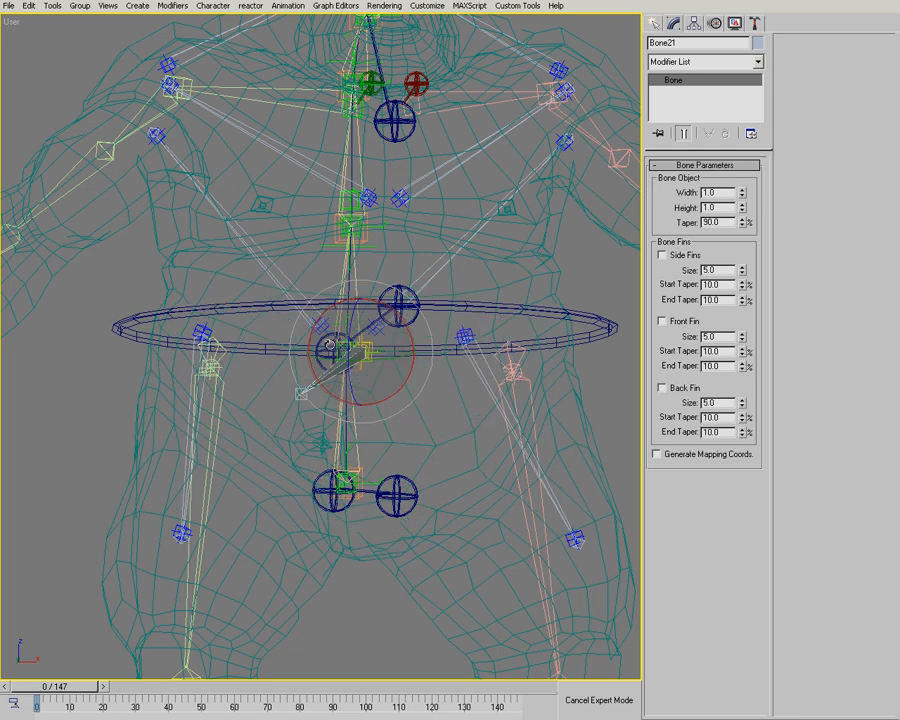
{"action": "mouse_move", "coordinate": [369, 397]}
{"action": "middle_mouse_down", "text": "alt"}
{"action": "mouse_move", "coordinate": [346, 392]}
{"action": "mouse_move", "coordinate": [346, 363]}
{"action": "mouse_move", "coordinate": [315, 356]}
{"action": "mouse_move", "coordinate": [365, 303]}
{"action": "middle_mouse_up", "text": "alt"}
{"action": "key", "text": "F3"}
{"action": "scroll", "coordinate": [350, 385], "scroll_direction": "down", "scroll_amount": 3}
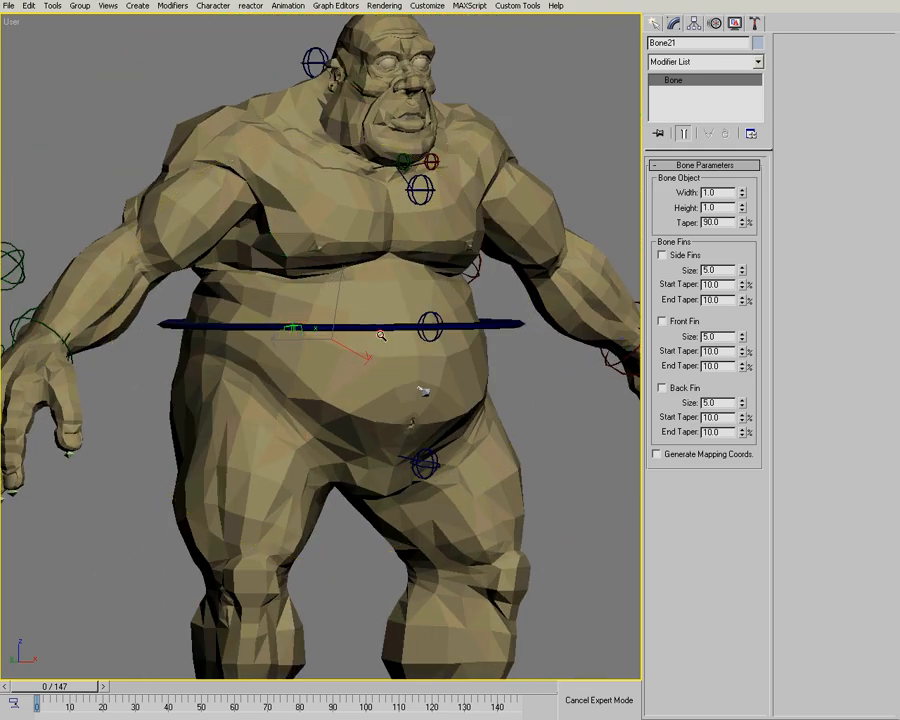
- Try rotating Bone21 freely in several directions to shift the belly, and undo the last rotation
{"action": "scroll", "coordinate": [379, 345], "scroll_direction": "up", "scroll_amount": 2}
{"action": "middle_click_drag", "start_coordinate": [412, 348], "coordinate": [452, 337], "text": "alt"}
{"action": "middle_click_drag", "start_coordinate": [377, 377], "coordinate": [186, 346], "text": "alt"}
{"action": "left_click_drag", "start_coordinate": [382, 385], "coordinate": [376, 352]}
{"action": "key", "text": "e"}
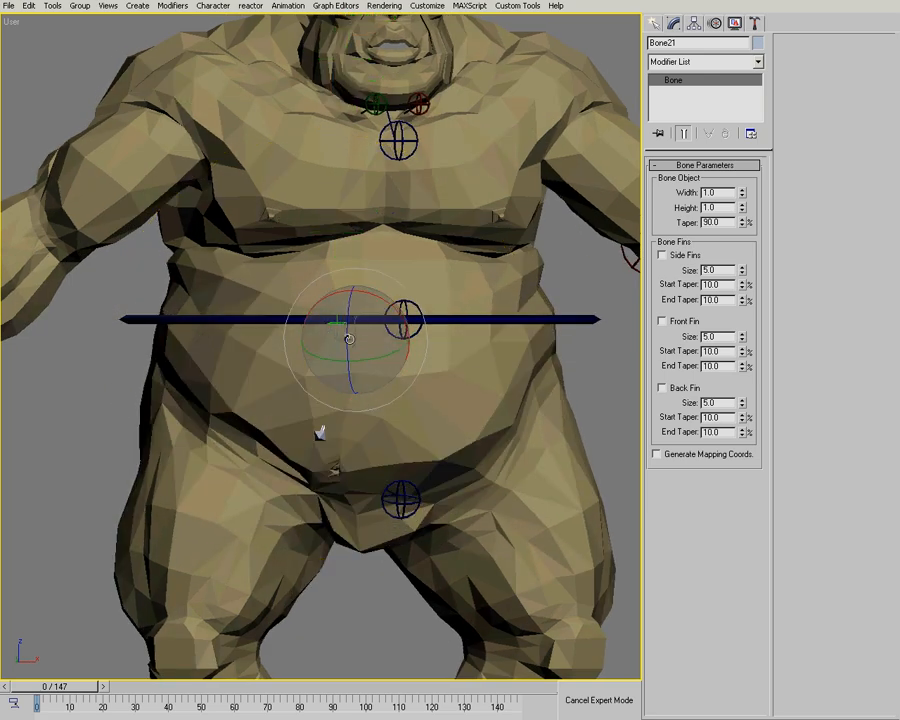
{"action": "left_click_drag", "start_coordinate": [339, 316], "coordinate": [201, 516]}
{"action": "mouse_move", "coordinate": [357, 329]}
{"action": "left_mouse_down"}
{"action": "mouse_move", "coordinate": [518, 338]}
{"action": "mouse_move", "coordinate": [328, 343]}
{"action": "mouse_move", "coordinate": [346, 331]}
{"action": "left_mouse_up"}
{"action": "middle_click_drag", "start_coordinate": [346, 331], "coordinate": [388, 324], "text": "ctrl+alt"}
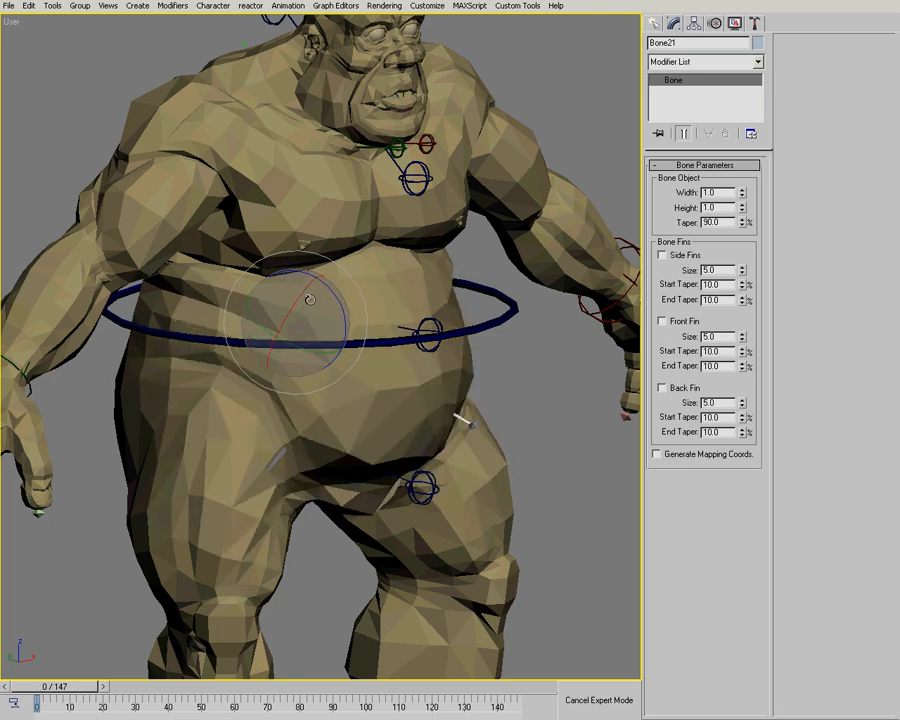
{"action": "key", "text": "ctrl+z"}
{"action": "middle_click_drag", "start_coordinate": [368, 338], "coordinate": [446, 385], "text": "alt"}
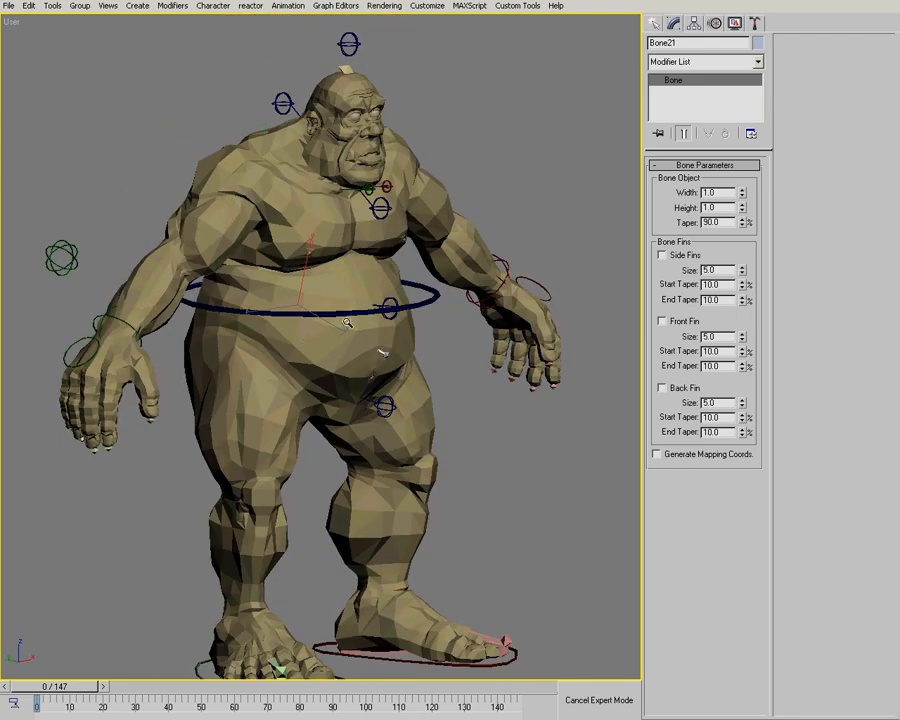
- Scrub the animation to frame 71 and view the ogre's crouched pose from behind
{"action": "middle_click_drag", "start_coordinate": [371, 381], "coordinate": [349, 390]}
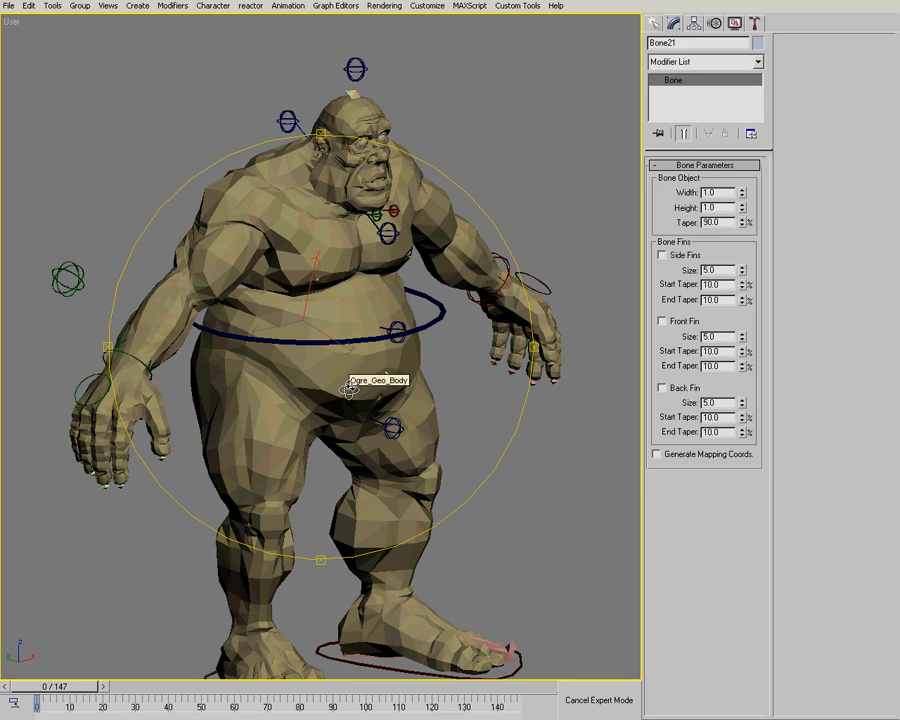
{"action": "middle_click_drag", "start_coordinate": [352, 333], "coordinate": [320, 336], "text": "alt"}
{"action": "left_click_drag", "start_coordinate": [110, 690], "coordinate": [277, 704]}
{"action": "key", "text": "ctrl+r"}
{"action": "left_click_drag", "start_coordinate": [472, 394], "coordinate": [358, 116]}
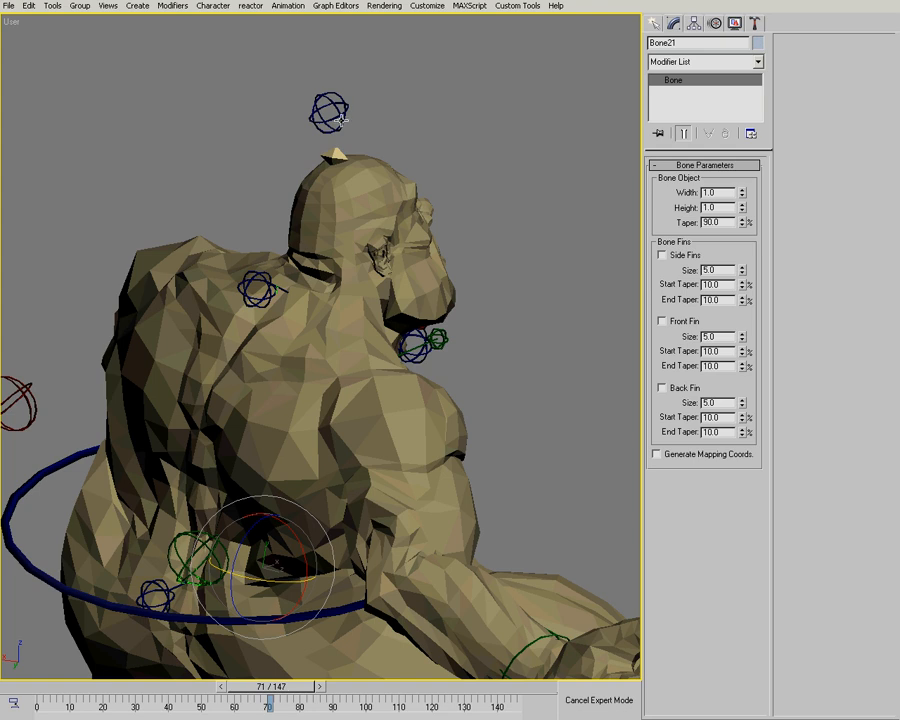
- Try rotating the head control CNT06 to test how the neck and upper back deform, checking from behind and in front
{"action": "left_click", "coordinate": [342, 120]}
{"action": "right_click", "coordinate": [409, 238]}
{"action": "left_click", "coordinate": [431, 255]}
{"action": "left_click_drag", "start_coordinate": [328, 95], "coordinate": [354, 141]}
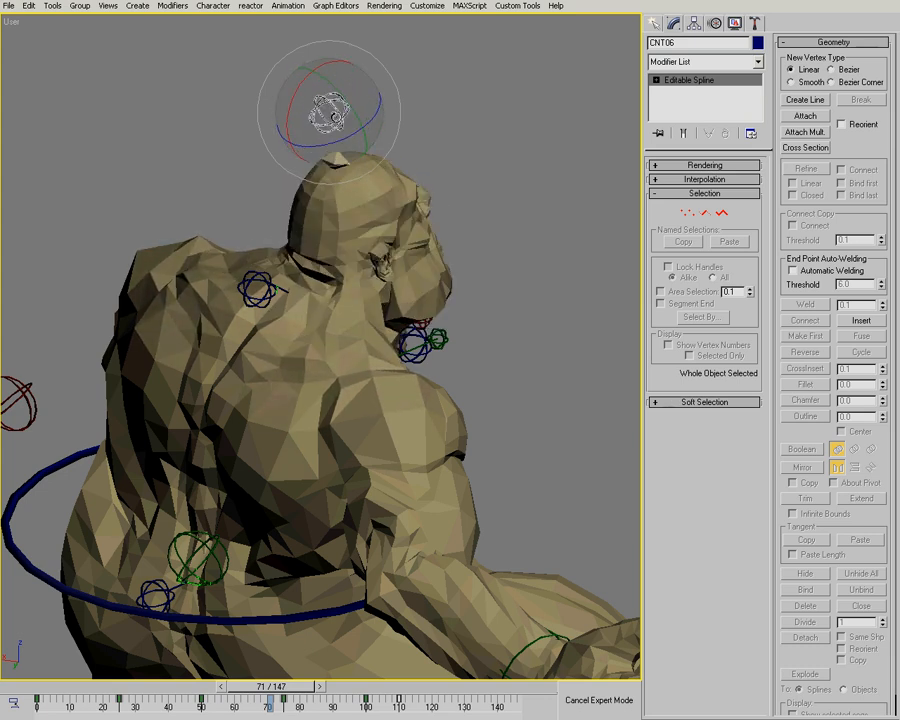
{"action": "middle_click_drag", "start_coordinate": [358, 390], "coordinate": [384, 306], "text": "alt"}
{"action": "left_click_drag", "start_coordinate": [275, 160], "coordinate": [262, 157]}
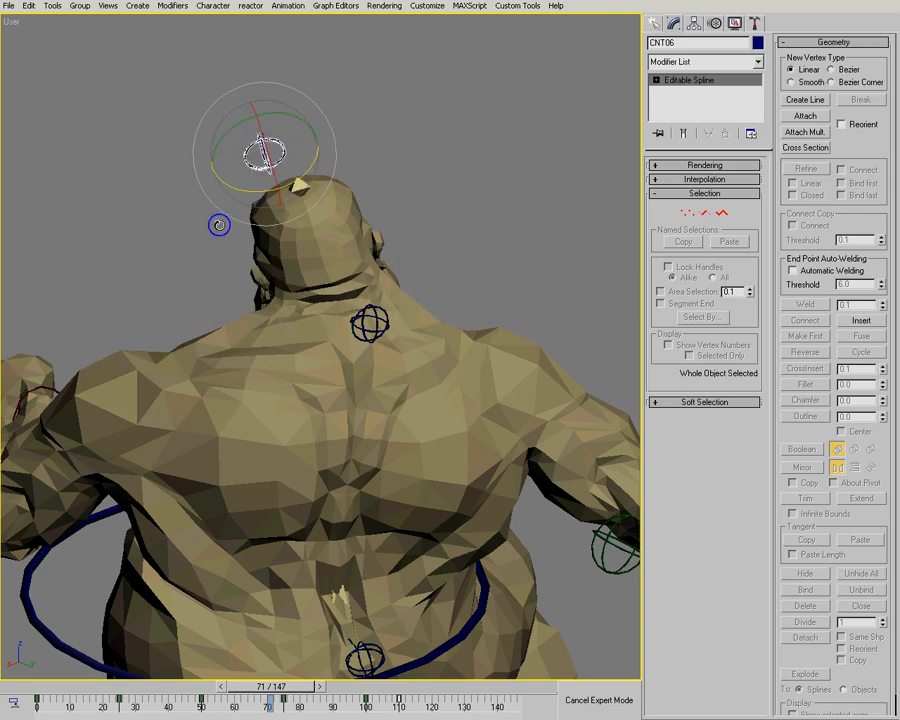
{"action": "middle_click_drag", "start_coordinate": [239, 333], "coordinate": [411, 187], "text": "alt"}
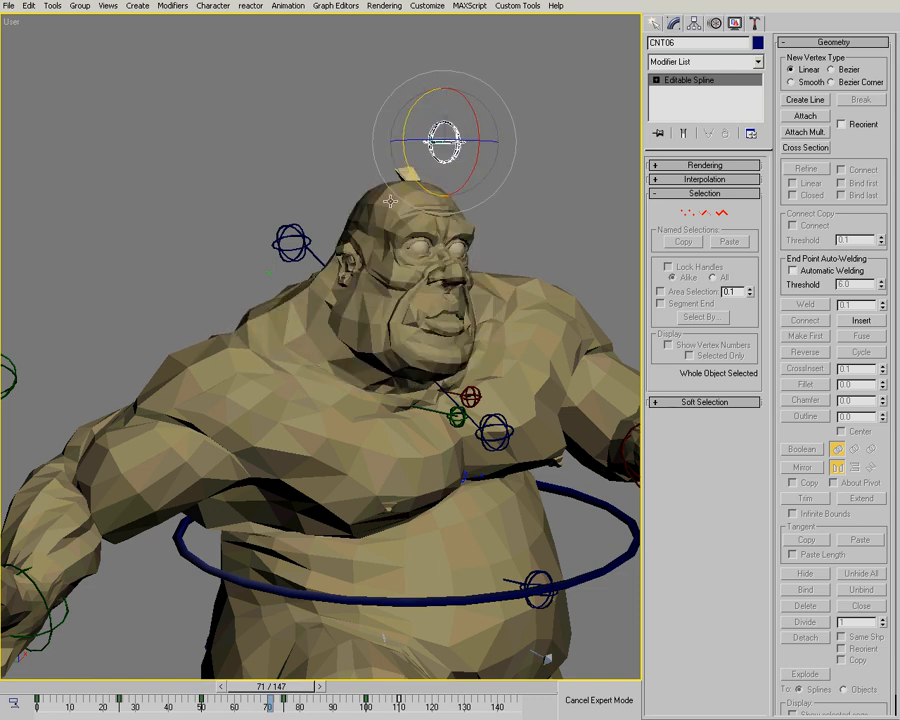
- Try rotating the upper-body control CNT01 from the front and from behind to test the upper back's deformation
{"action": "left_click", "coordinate": [305, 240]}
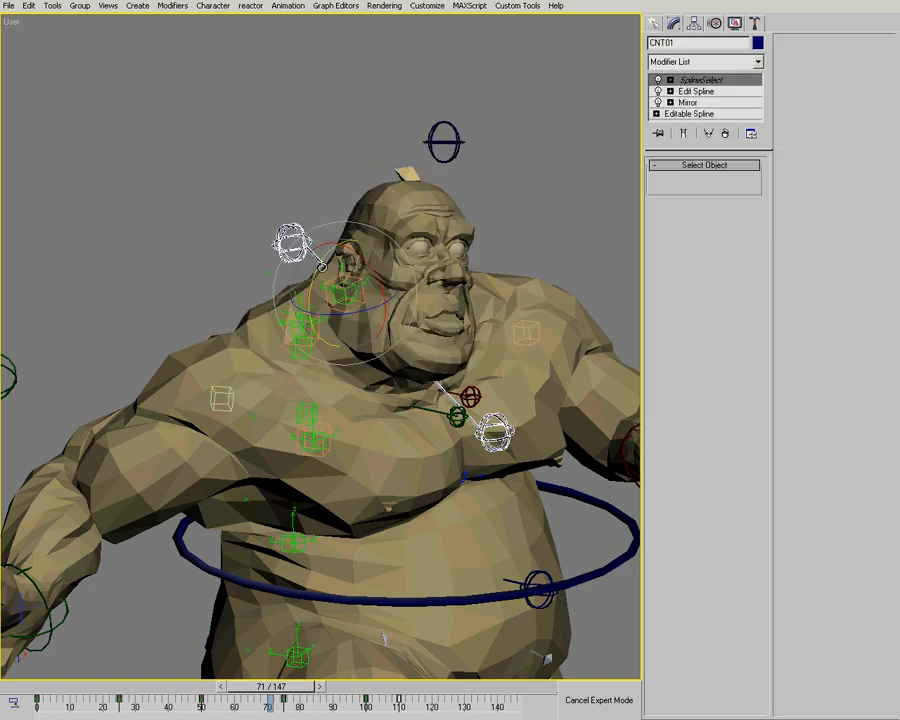
{"action": "left_click_drag", "start_coordinate": [311, 277], "coordinate": [323, 245]}
{"action": "right_click", "coordinate": [376, 397]}
{"action": "middle_click_drag", "start_coordinate": [376, 397], "coordinate": [520, 375], "text": "alt"}
{"action": "middle_click_drag", "start_coordinate": [340, 320], "coordinate": [289, 228]}
{"action": "middle_click_drag", "start_coordinate": [334, 288], "coordinate": [335, 288], "text": "alt"}
{"action": "left_click_drag", "start_coordinate": [265, 187], "coordinate": [279, 229]}
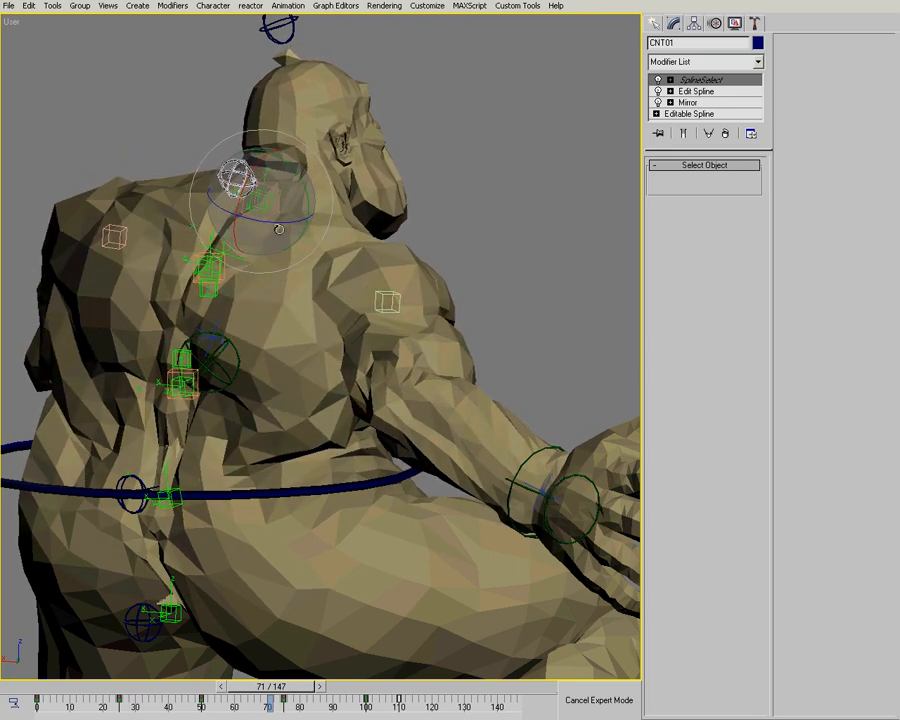
- Try moving the wrist control CNT04 from the back view to test how the shoulder and back follow the arm
{"action": "middle_click_drag", "start_coordinate": [405, 325], "coordinate": [386, 338], "text": "alt"}
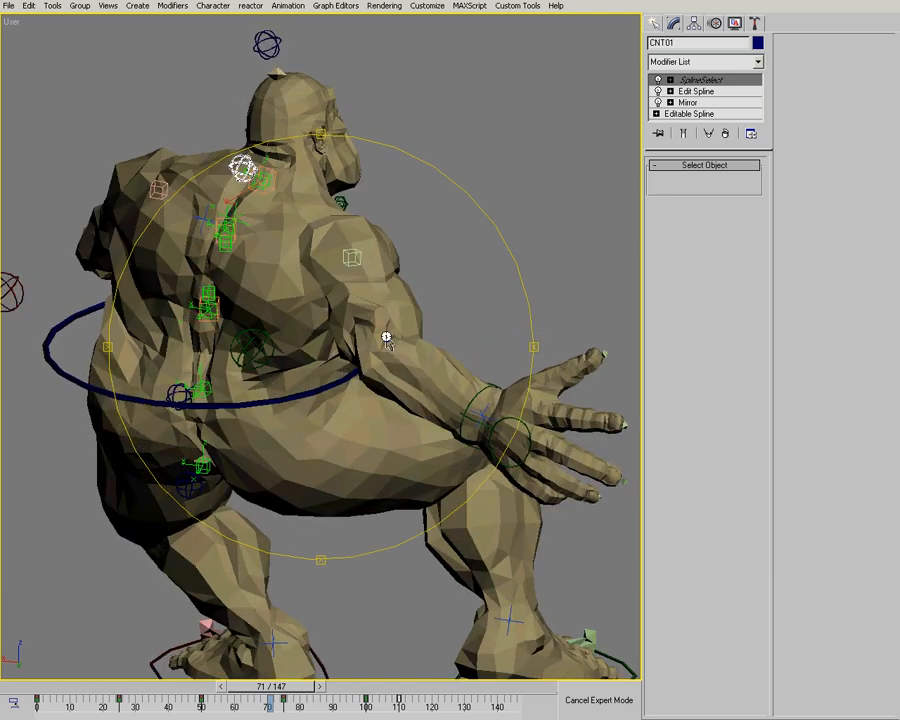
{"action": "left_click", "coordinate": [485, 390]}
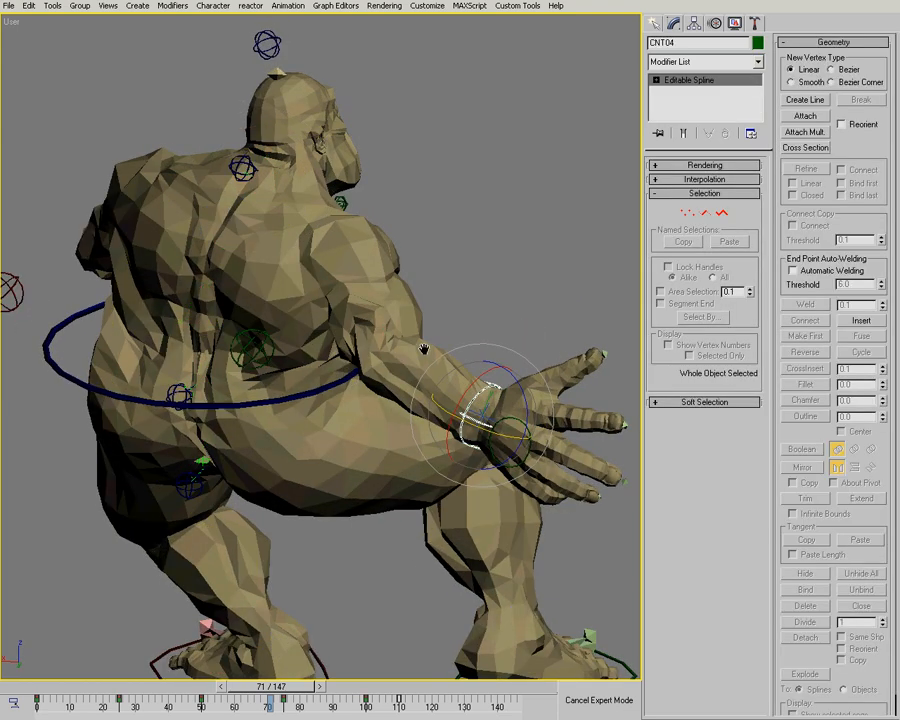
{"action": "middle_click_drag", "start_coordinate": [479, 358], "coordinate": [424, 350]}
{"action": "right_click", "coordinate": [424, 371]}
{"action": "left_click", "coordinate": [448, 391]}
{"action": "left_click_drag", "start_coordinate": [452, 398], "coordinate": [437, 321]}
{"action": "left_click_drag", "start_coordinate": [463, 251], "coordinate": [474, 357]}
- Try moving the wrist control CNT04 from the front to test the arm, shoulder and chest deformation
{"action": "middle_click_drag", "start_coordinate": [474, 357], "coordinate": [316, 303], "text": "alt"}
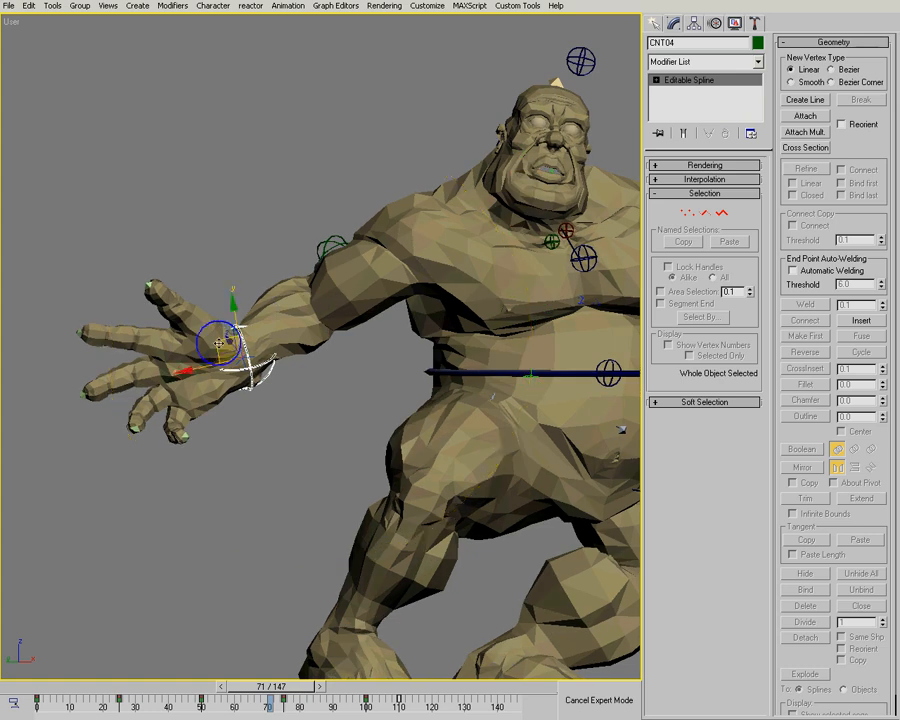
{"action": "left_click_drag", "start_coordinate": [231, 298], "coordinate": [254, 351]}
{"action": "middle_click_drag", "start_coordinate": [254, 351], "coordinate": [303, 366], "text": "alt"}
{"action": "left_click_drag", "start_coordinate": [211, 346], "coordinate": [445, 327]}
{"action": "right_click", "coordinate": [445, 327]}
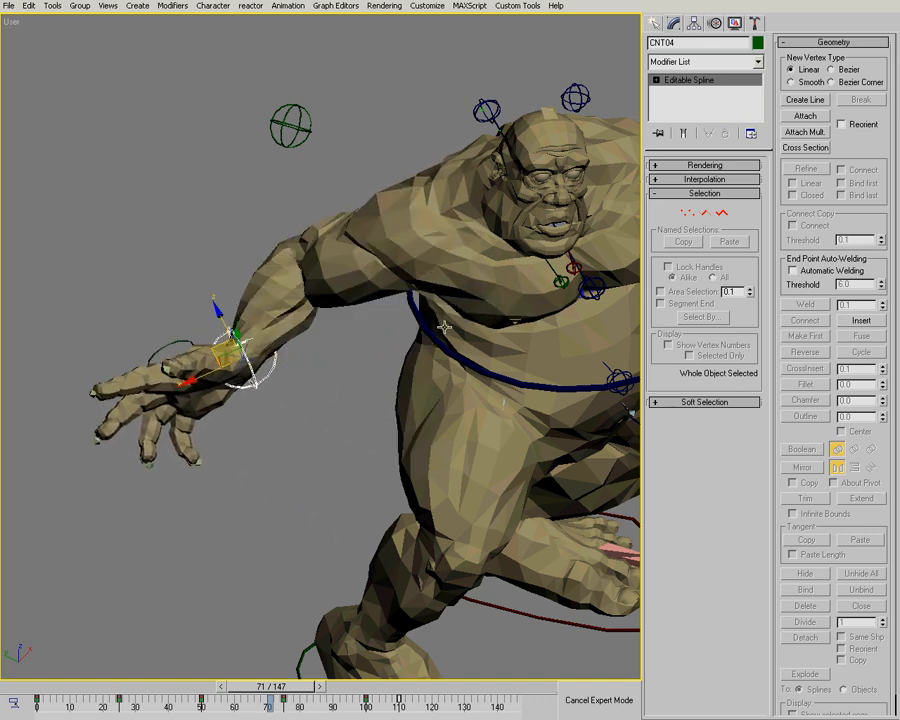
- Try rotating the shoulder control Pin_CNT01 in the frame 71 pose to test the chest and shoulder deformation
{"action": "right_click", "coordinate": [460, 340]}
{"action": "left_click", "coordinate": [547, 333]}
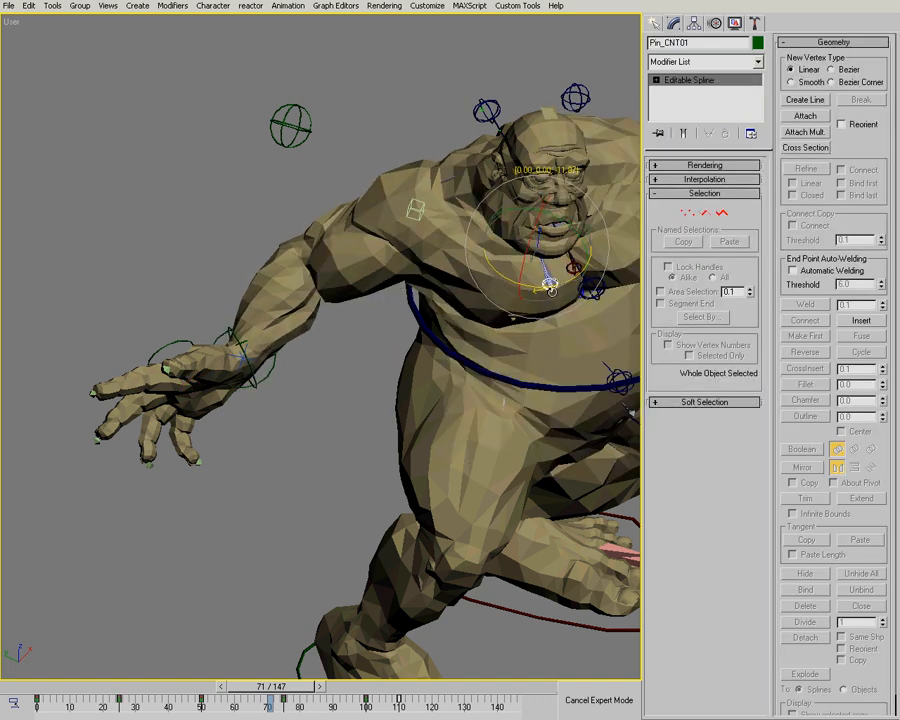
{"action": "left_click_drag", "start_coordinate": [570, 290], "coordinate": [562, 293]}
{"action": "middle_click_drag", "start_coordinate": [400, 330], "coordinate": [134, 676], "text": "alt"}
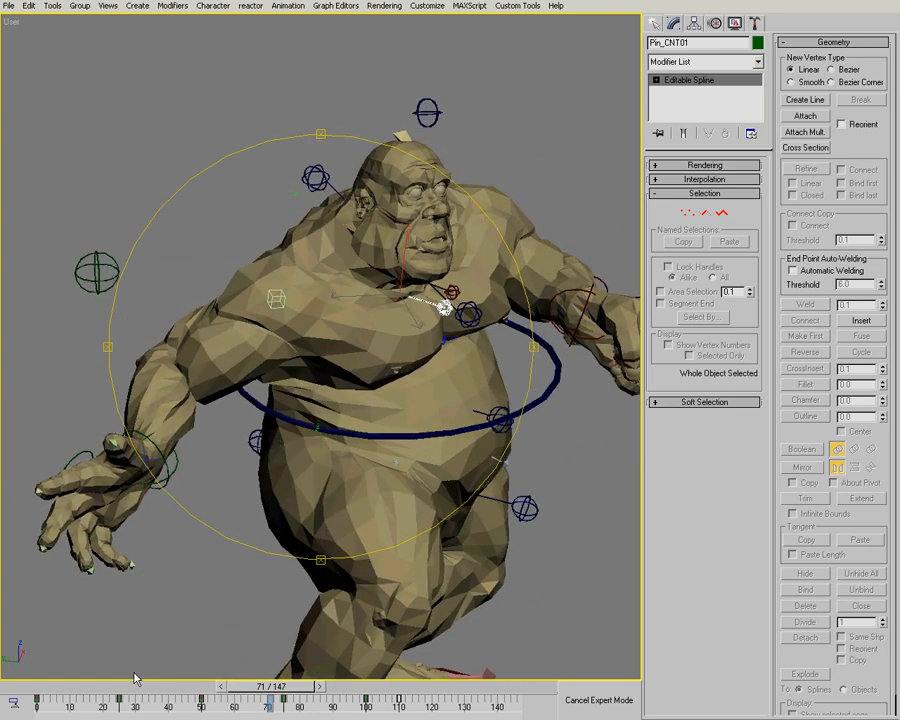
- Return to frame 0 and try rotating Pin_CNT01 in several directions to test the shoulder in the standing pose
{"action": "middle_click_drag", "start_coordinate": [264, 490], "coordinate": [382, 318], "text": "alt"}
{"action": "left_click_drag", "start_coordinate": [416, 221], "coordinate": [432, 253]}
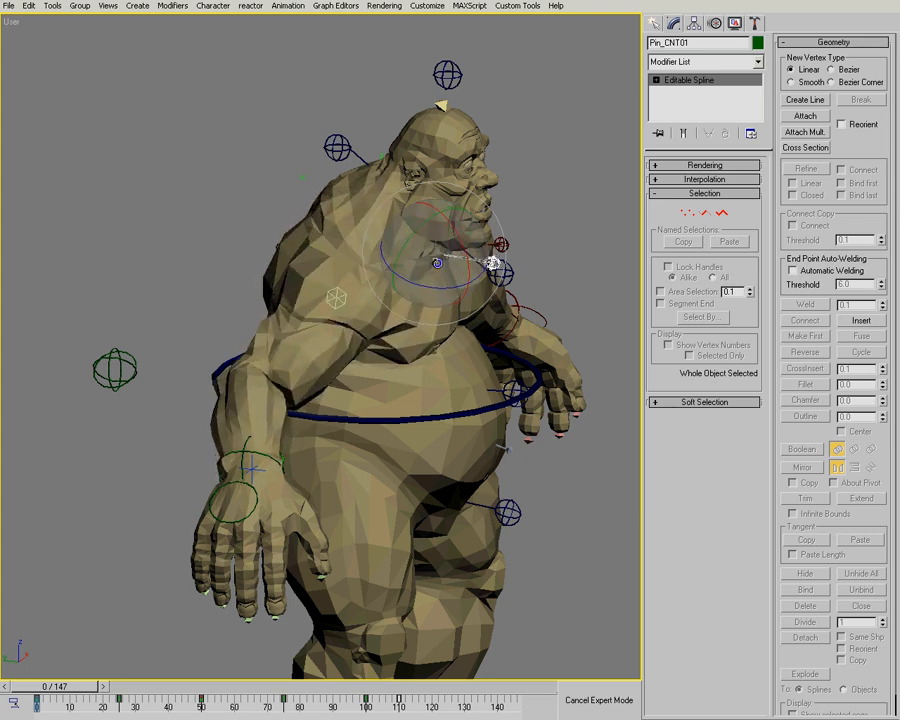
{"action": "middle_click_drag", "start_coordinate": [433, 352], "coordinate": [395, 330], "text": "alt"}
{"action": "left_click_drag", "start_coordinate": [484, 252], "coordinate": [473, 270]}
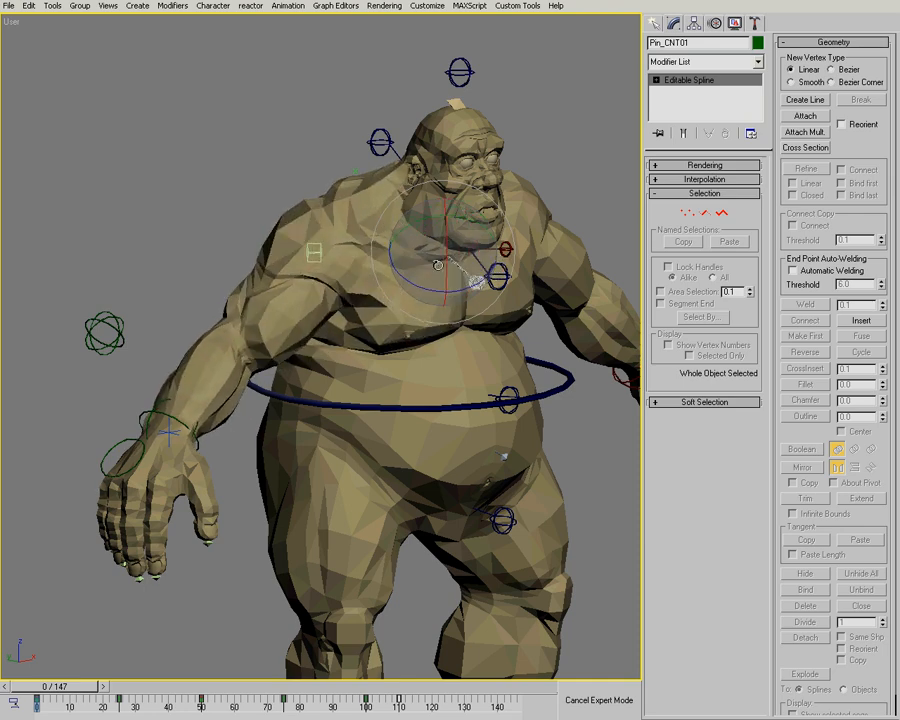
{"action": "middle_click_drag", "start_coordinate": [413, 340], "coordinate": [507, 334], "text": "alt"}
{"action": "left_click_drag", "start_coordinate": [422, 241], "coordinate": [484, 232]}
- Examine the ogre's back, shoulders, belly and overall shape from several angles in the standing pose
{"action": "mouse_move", "coordinate": [484, 232]}
{"action": "middle_mouse_down", "text": "alt"}
{"action": "mouse_move", "coordinate": [458, 267]}
{"action": "mouse_move", "coordinate": [372, 311]}
{"action": "mouse_move", "coordinate": [421, 322]}
{"action": "middle_mouse_up", "text": "alt"}
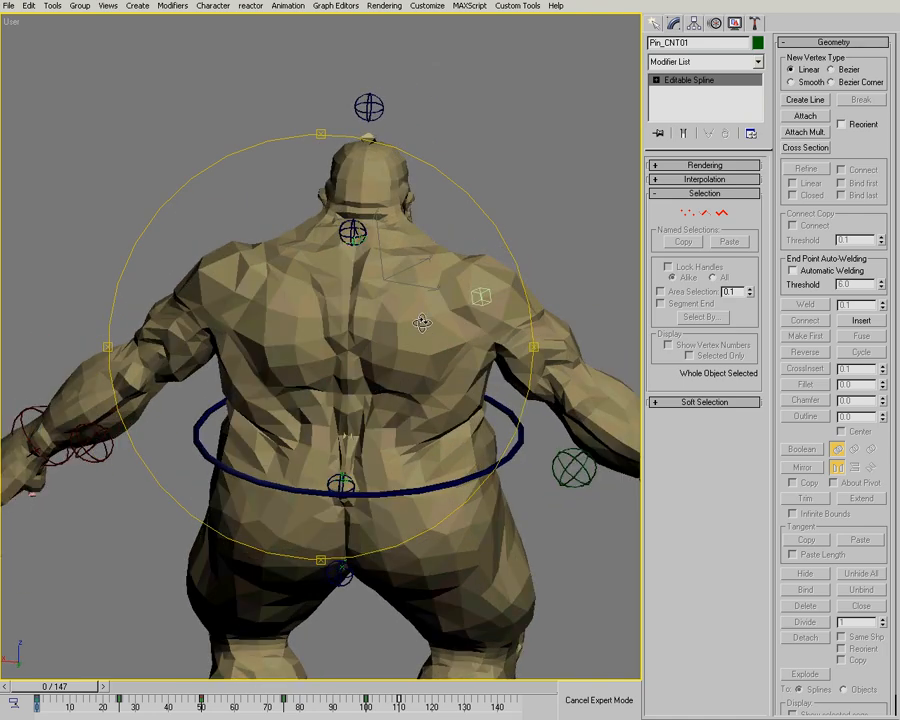
{"action": "mouse_move", "coordinate": [448, 420]}
{"action": "middle_mouse_down", "text": "alt"}
{"action": "mouse_move", "coordinate": [330, 264]}
{"action": "mouse_move", "coordinate": [401, 250]}
{"action": "middle_mouse_up", "text": "alt"}
{"action": "middle_click_drag", "start_coordinate": [295, 291], "coordinate": [217, 279], "text": "alt"}
{"action": "middle_click_drag", "start_coordinate": [315, 347], "coordinate": [379, 319]}
{"action": "mouse_move", "coordinate": [461, 244]}
{"action": "left_mouse_down"}
{"action": "mouse_move", "coordinate": [473, 246]}
{"action": "mouse_move", "coordinate": [458, 237]}
{"action": "mouse_move", "coordinate": [462, 247]}
{"action": "mouse_move", "coordinate": [458, 235]}
{"action": "mouse_move", "coordinate": [474, 243]}
{"action": "mouse_move", "coordinate": [454, 244]}
{"action": "mouse_move", "coordinate": [472, 244]}
{"action": "mouse_move", "coordinate": [462, 244]}
{"action": "left_mouse_up"}
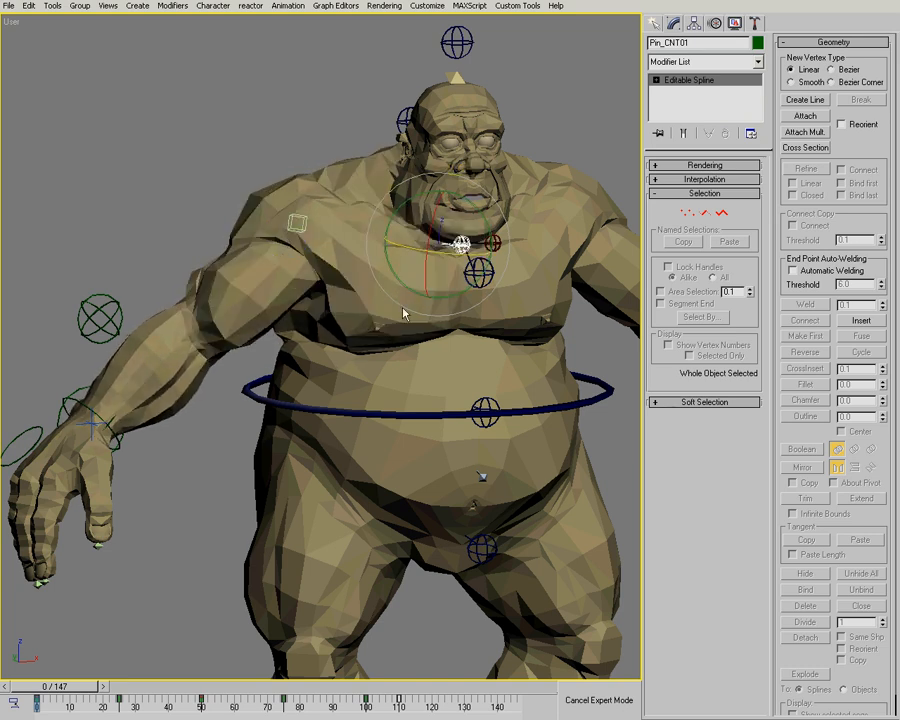
{"action": "middle_click_drag", "start_coordinate": [428, 356], "coordinate": [439, 302], "text": "alt"}
{"action": "middle_click_drag", "start_coordinate": [378, 330], "coordinate": [352, 298], "text": "alt"}
{"action": "scroll", "coordinate": [328, 236], "scroll_direction": "down", "scroll_amount": 3}
{"action": "scroll", "coordinate": [366, 304], "scroll_direction": "up", "scroll_amount": 1}
{"action": "left_click", "coordinate": [351, 294]}
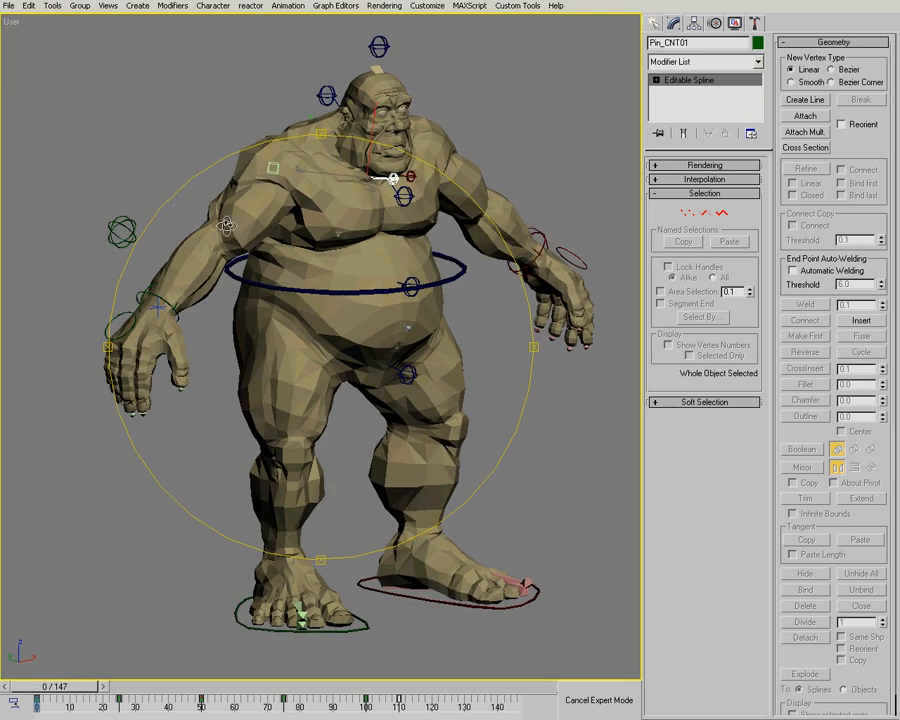
{"action": "middle_click_drag", "start_coordinate": [334, 451], "coordinate": [338, 318], "text": "alt"}
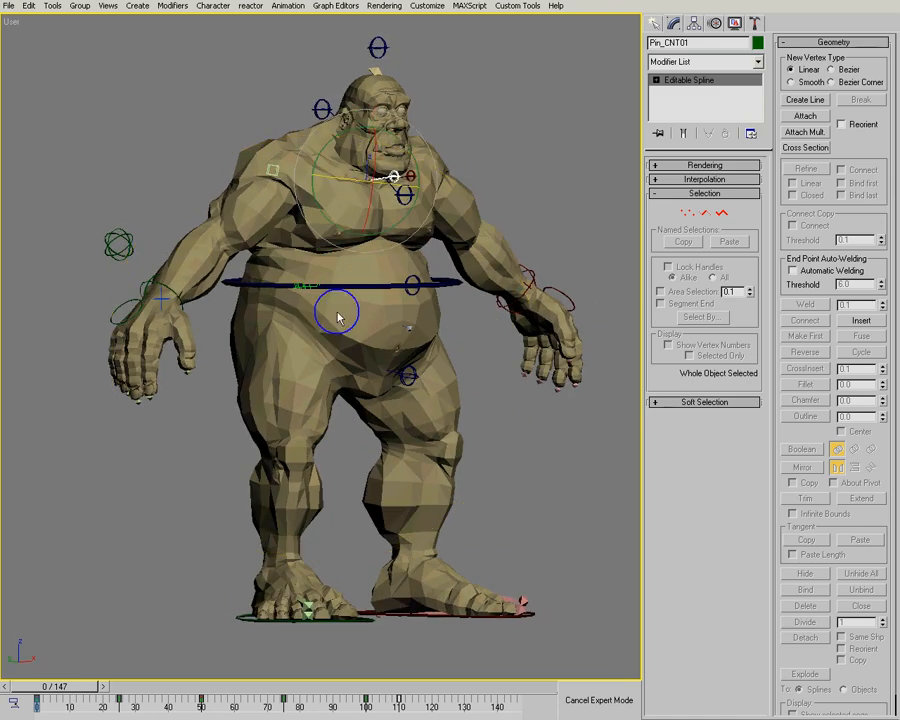
{"action": "middle_click_drag", "start_coordinate": [398, 333], "coordinate": [310, 373], "text": "alt"}
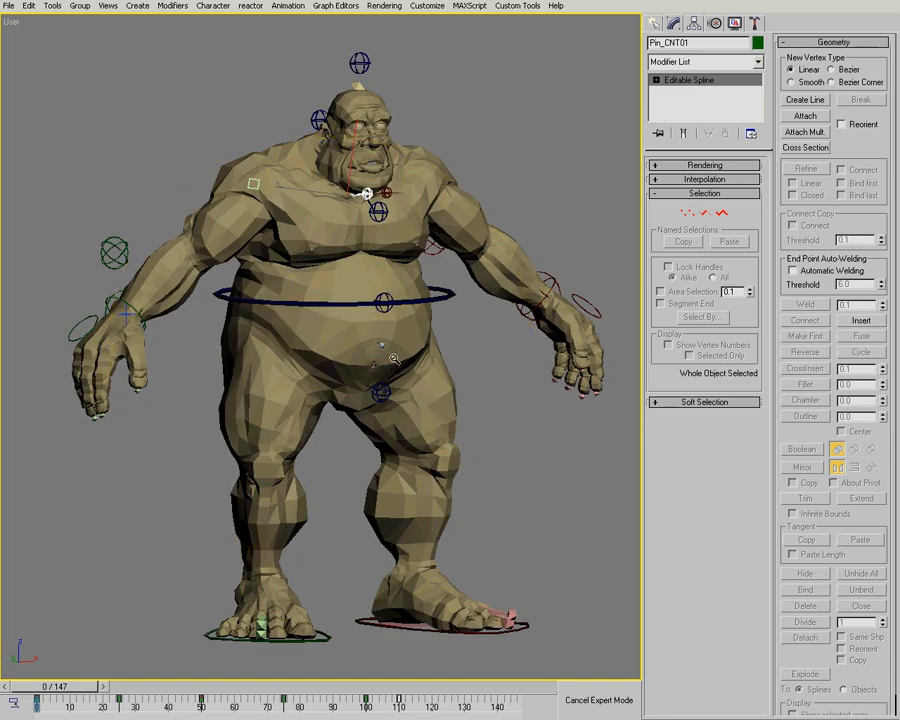